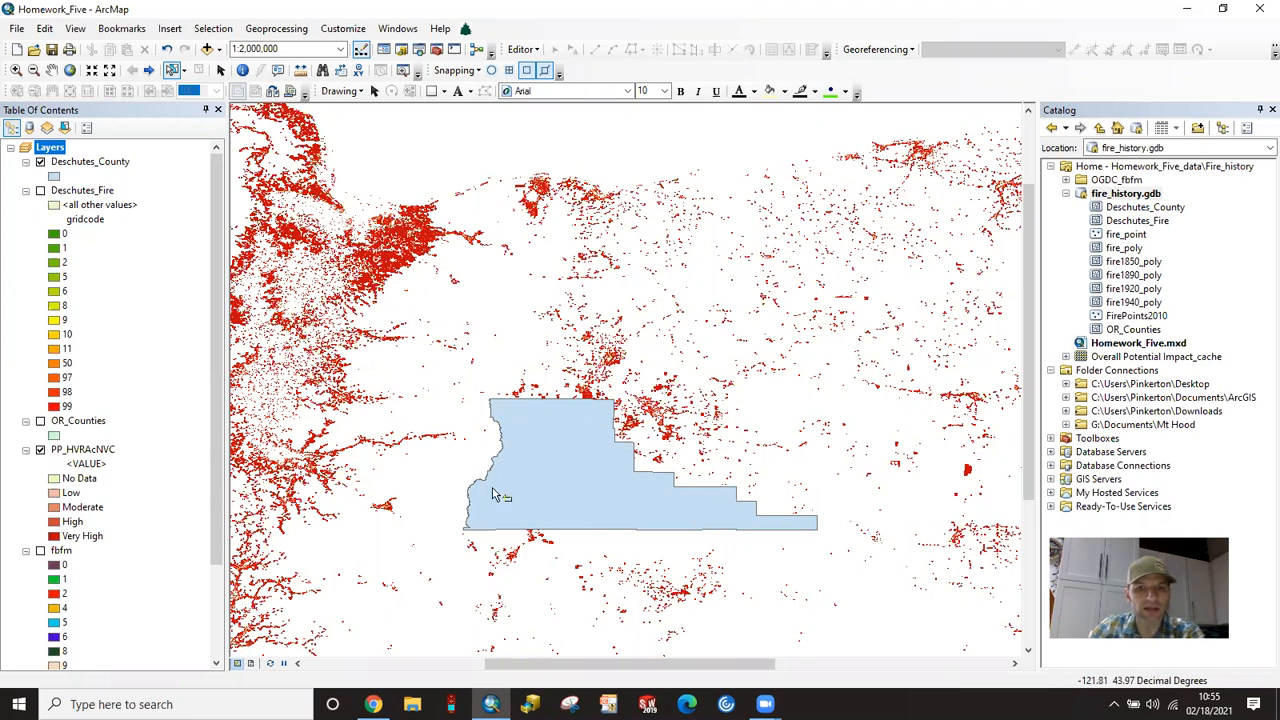
- Change the Deschutes_County layer symbol to the Hollow style so only its outline is drawn
{"action": "left_click", "coordinate": [55, 177]}
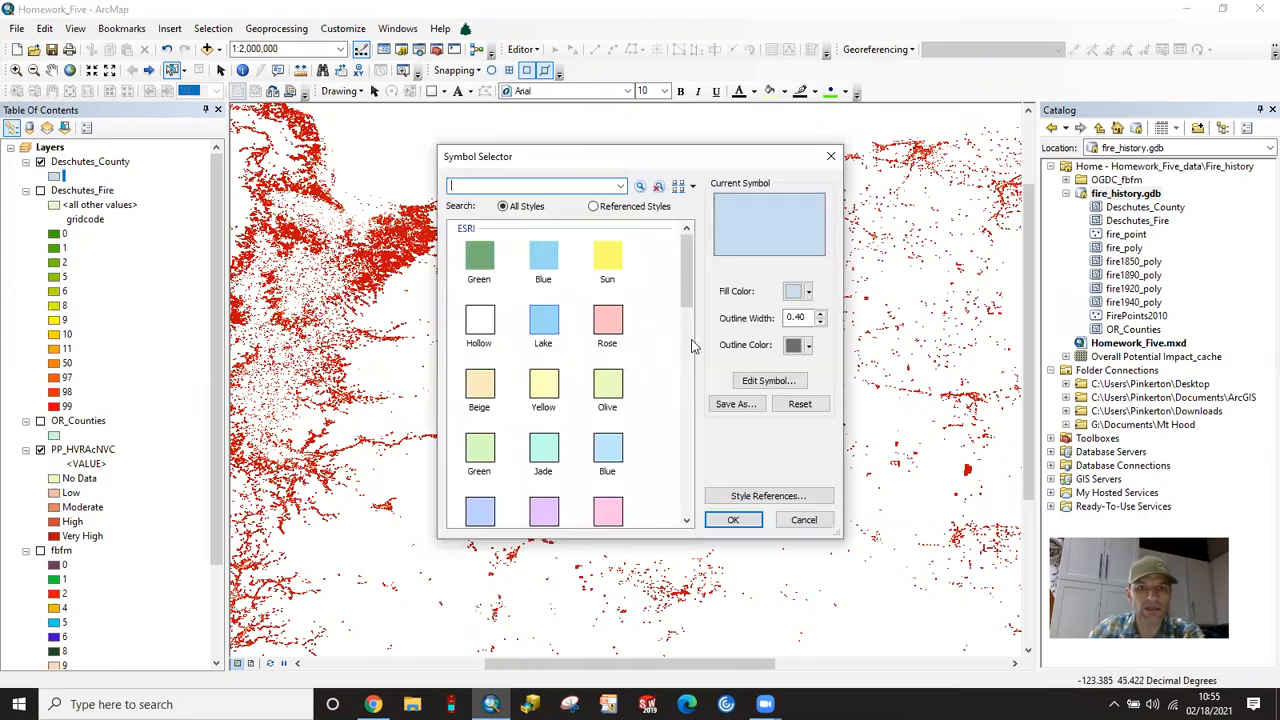
{"action": "left_click", "coordinate": [479, 322]}
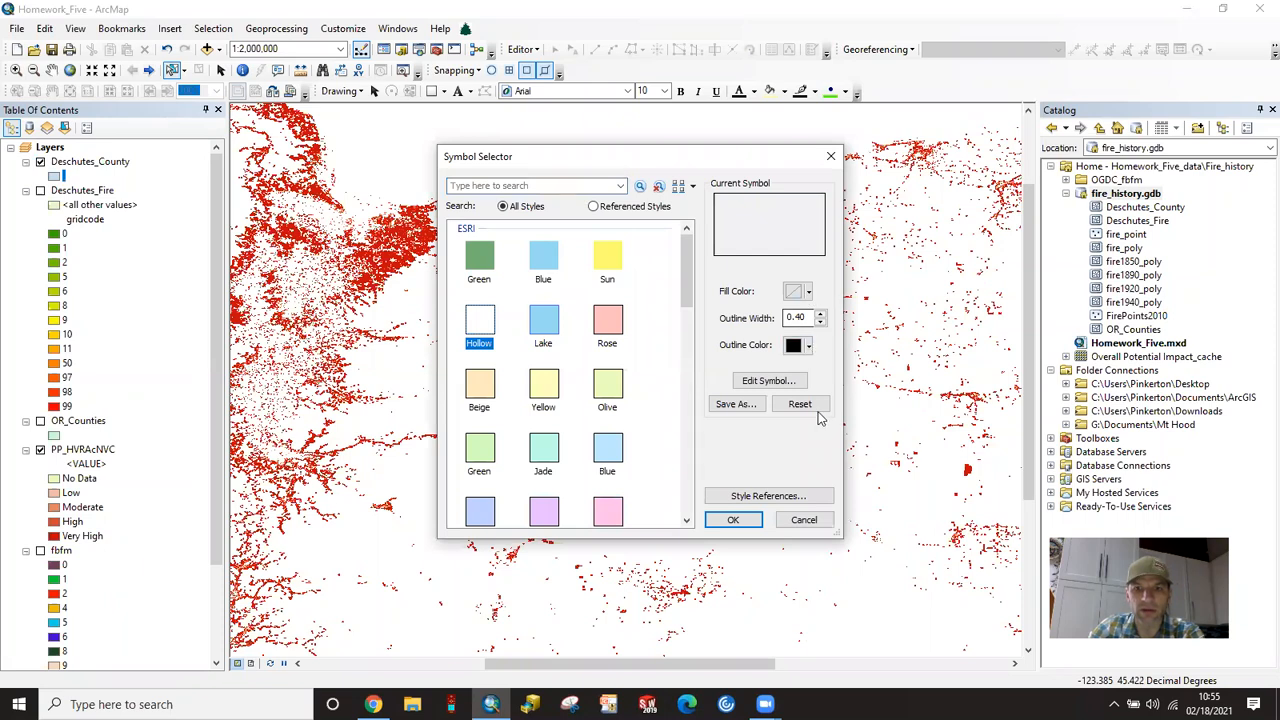
{"action": "left_click", "coordinate": [731, 519]}
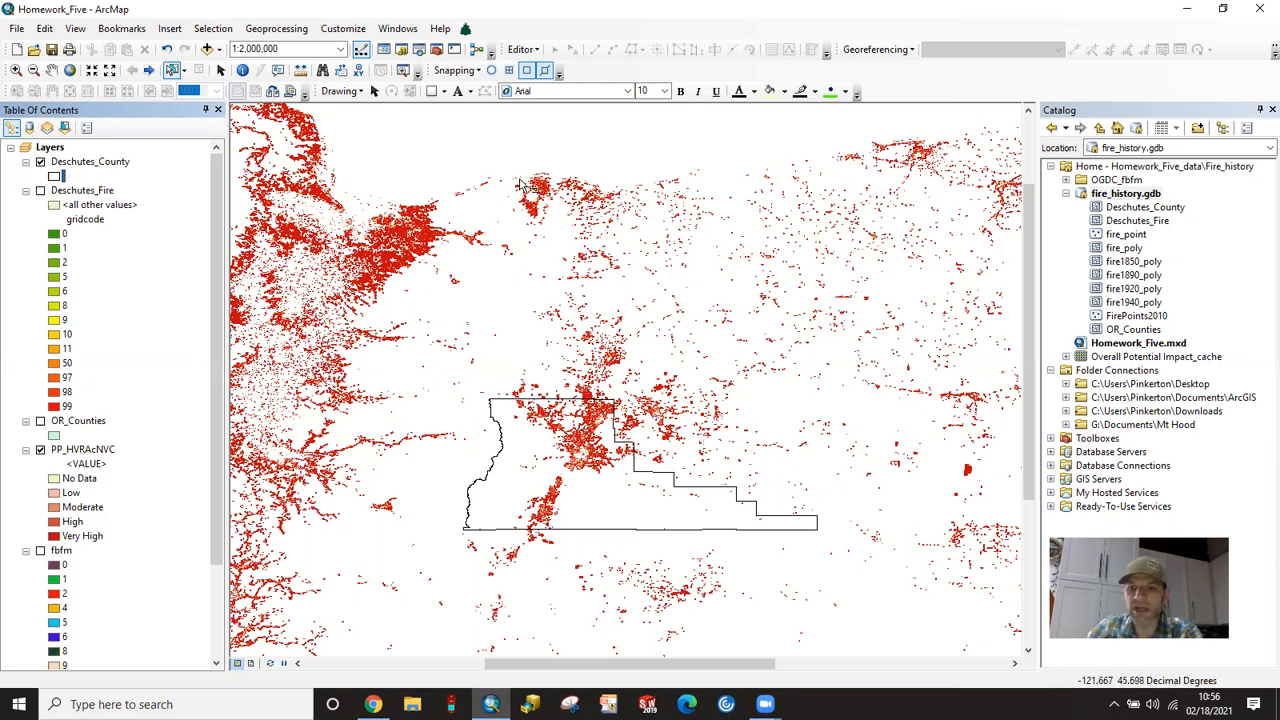
- Enable the 3D Analyst and Spatial Analyst extensions
{"action": "left_click", "coordinate": [398, 29]}
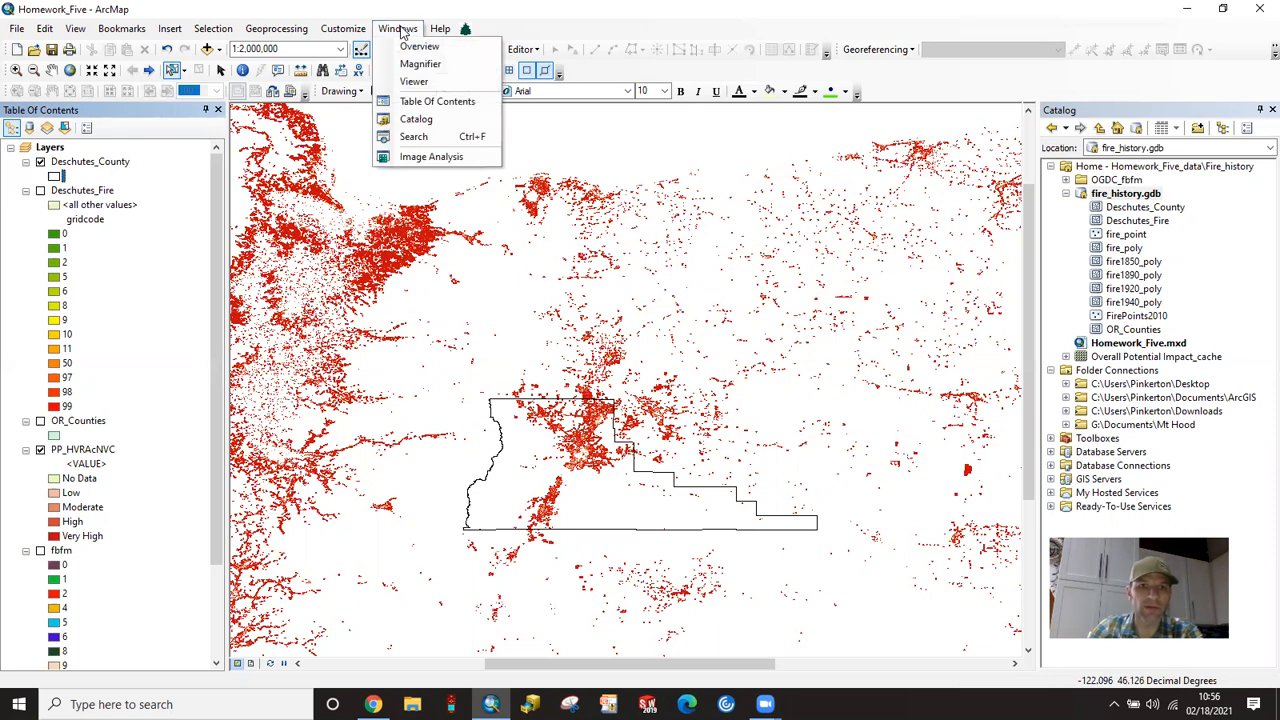
{"action": "mouse_move", "coordinate": [362, 32]}
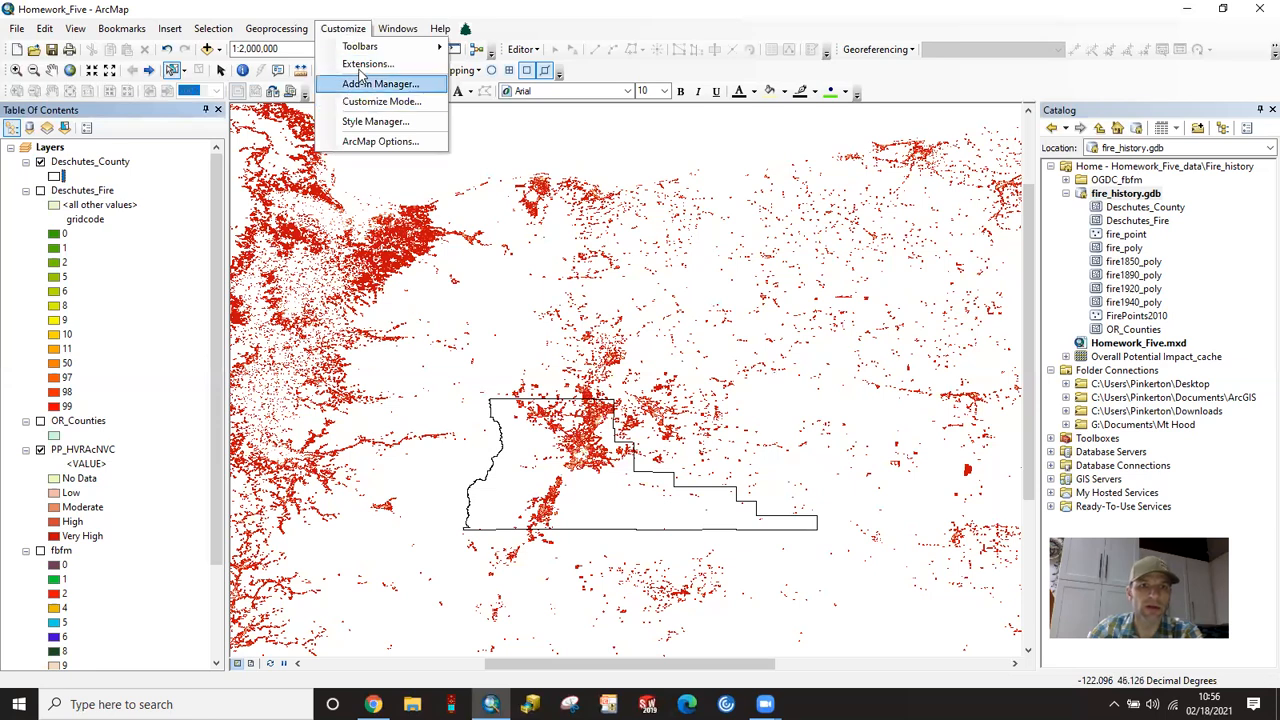
{"action": "left_click", "coordinate": [360, 65]}
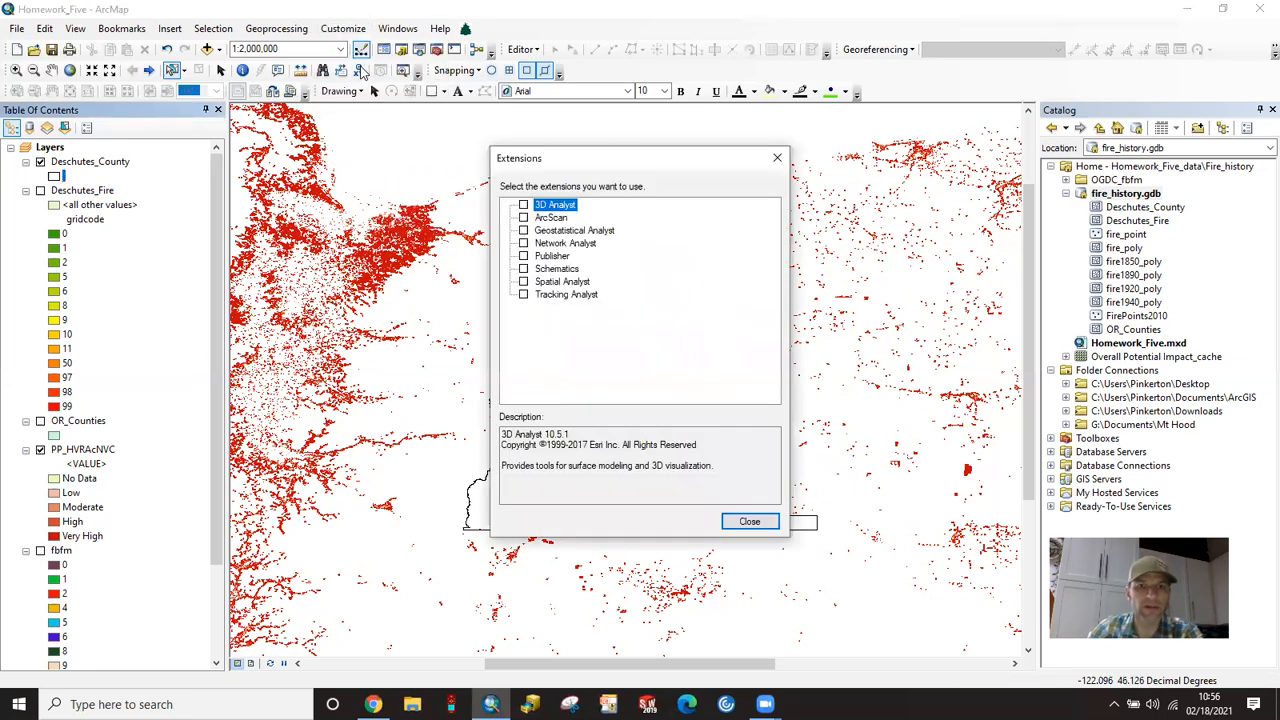
{"action": "left_click", "coordinate": [523, 205]}
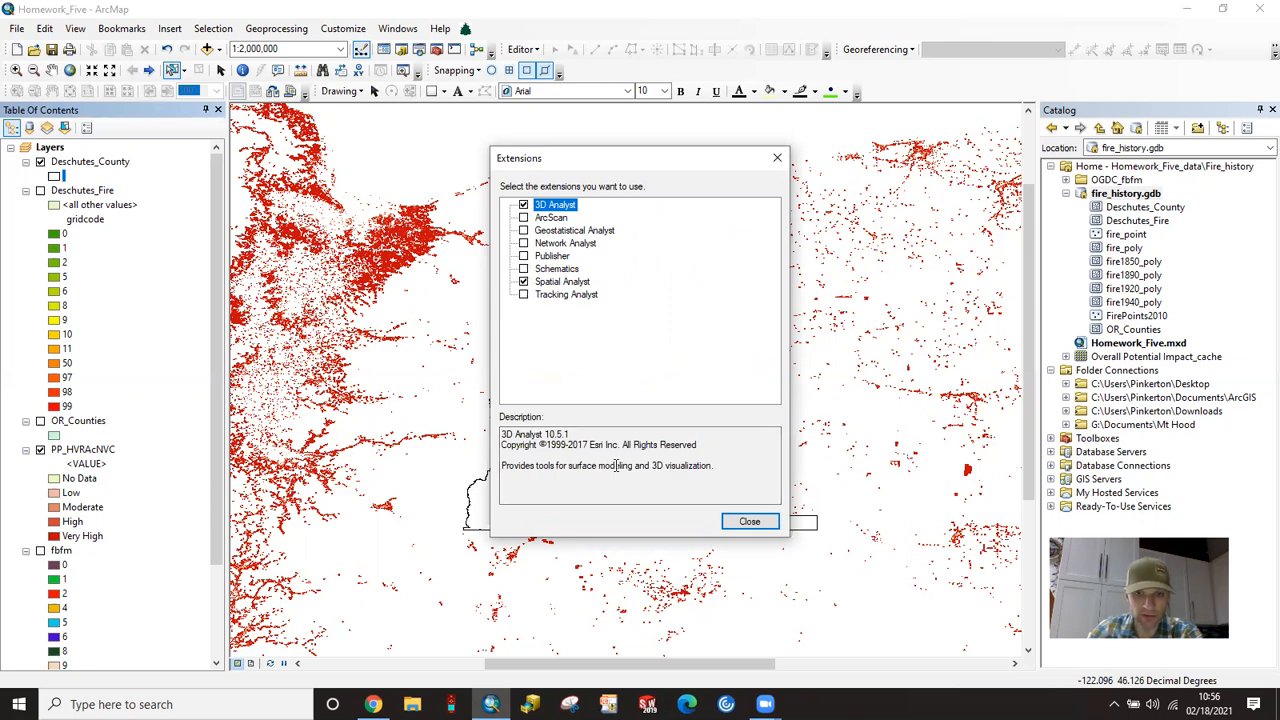
{"action": "left_click", "coordinate": [749, 521]}
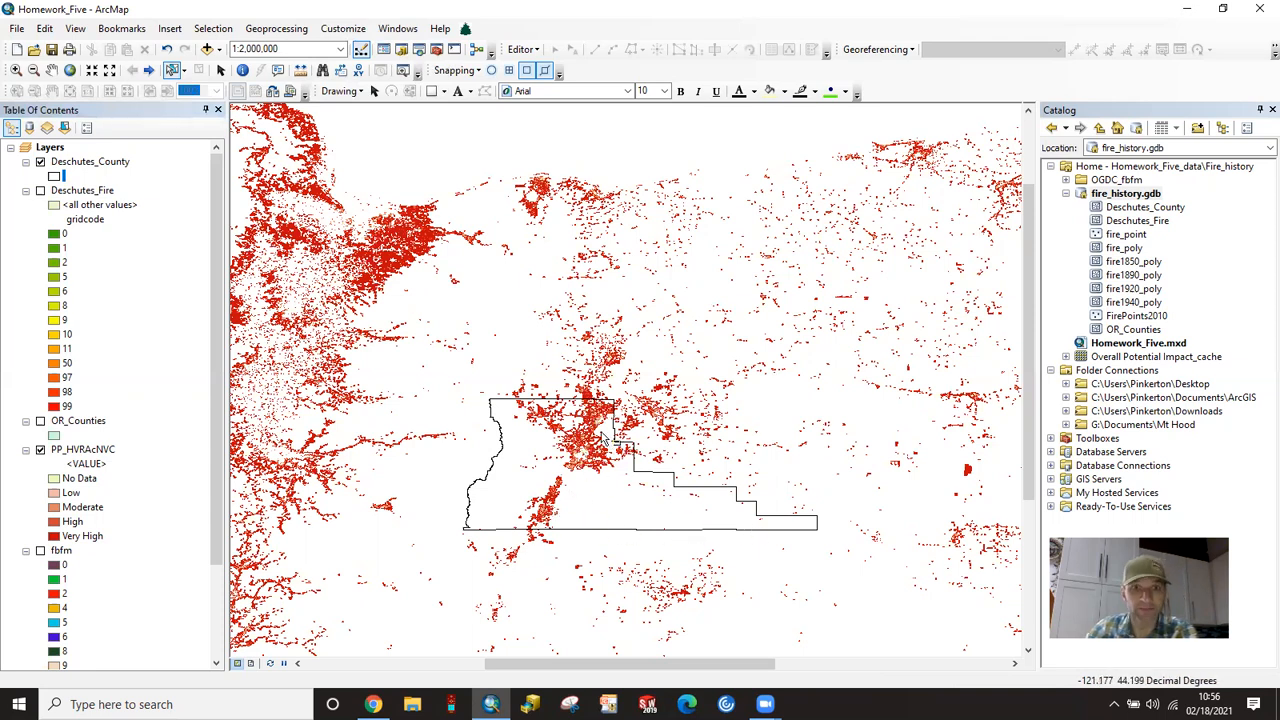
- Open the Extract by Mask tool from the Extraction toolset of the Spatial Analyst Tools
{"action": "left_click", "coordinate": [436, 52]}
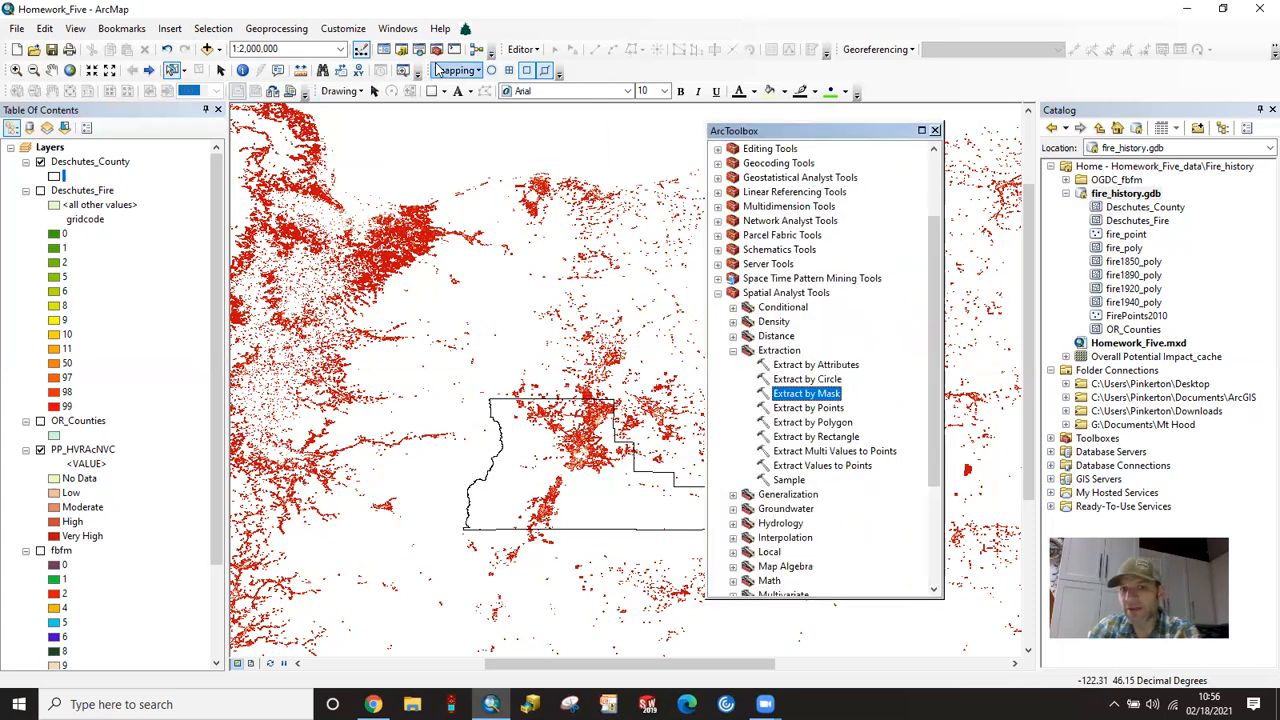
{"action": "left_click", "coordinate": [717, 292]}
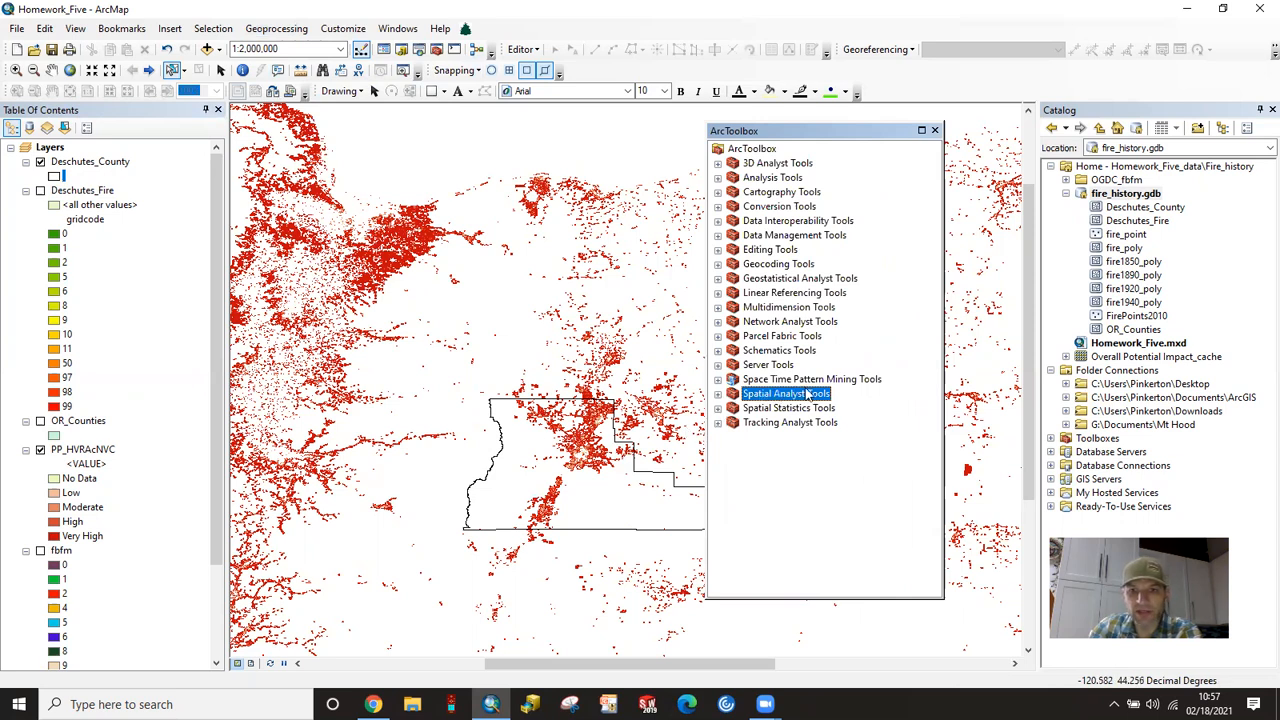
{"action": "left_click", "coordinate": [717, 394]}
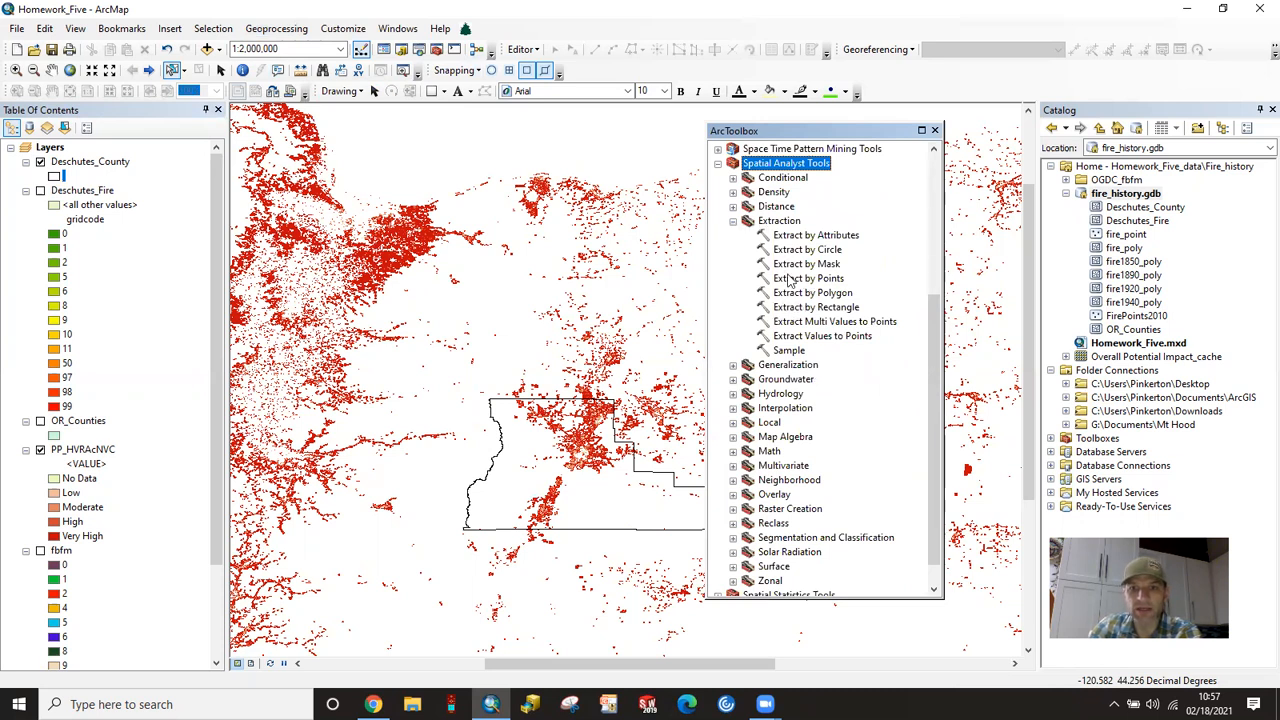
{"action": "left_click", "coordinate": [733, 221]}
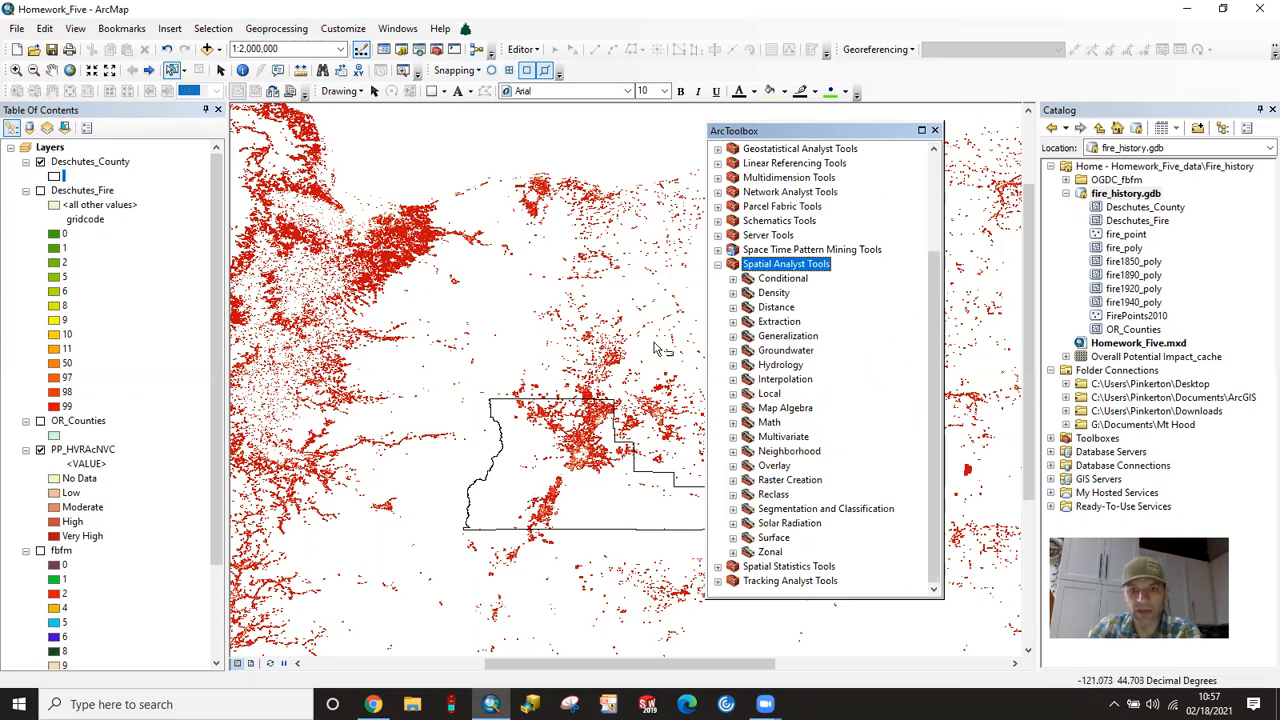
{"action": "left_click", "coordinate": [733, 322]}
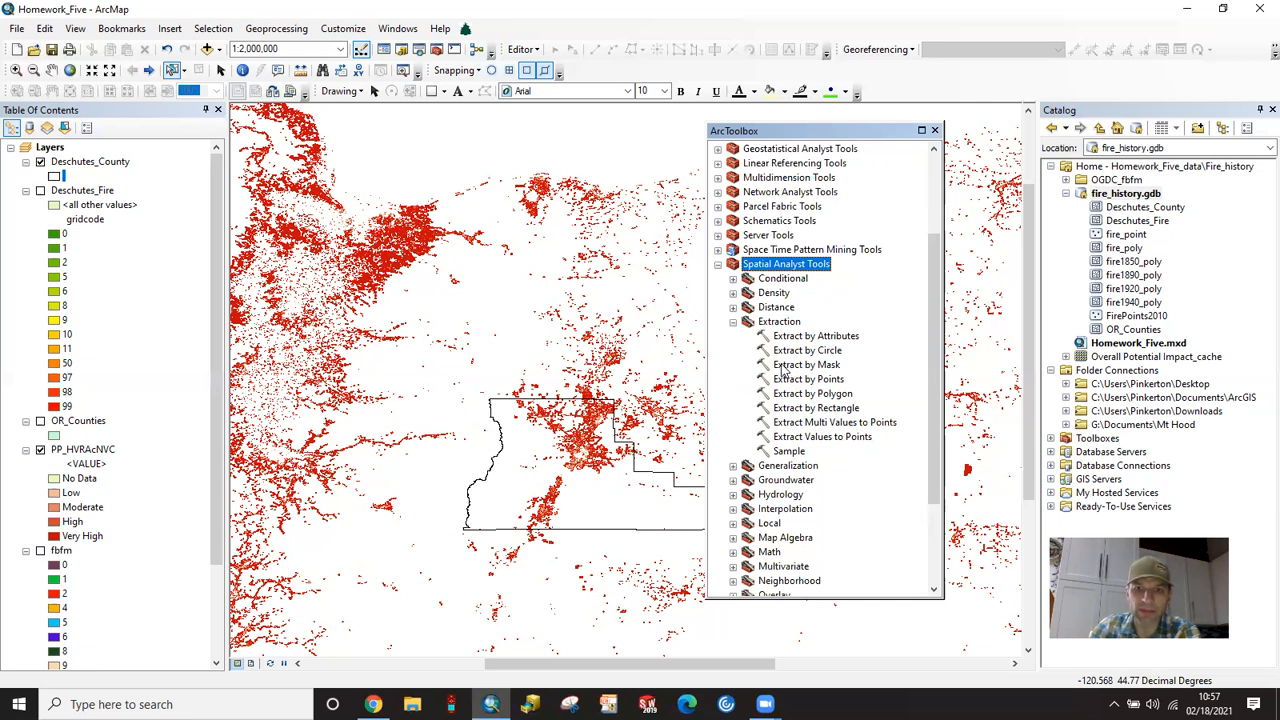
{"action": "double_click", "coordinate": [782, 365]}
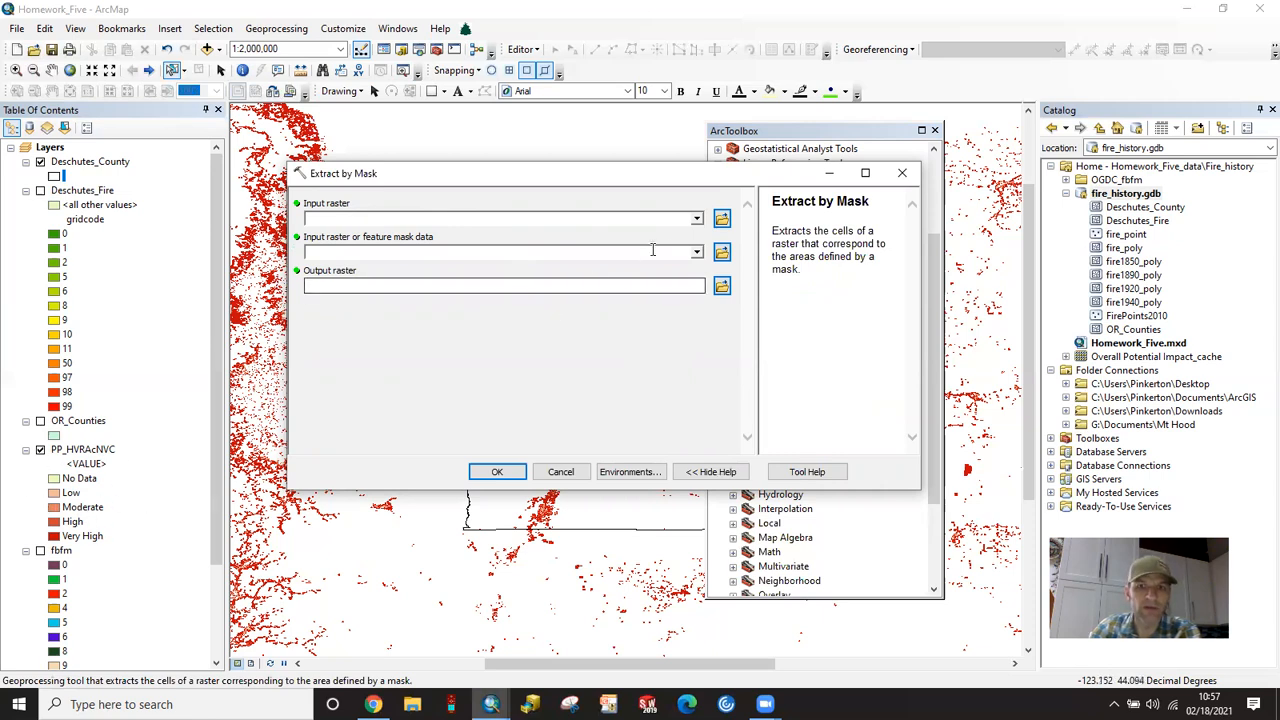
- Run Extract by Mask on the PP_HVRAcNVC raster with Deschutes_County as the mask, keeping the default output raster path
{"action": "left_click", "coordinate": [697, 220]}
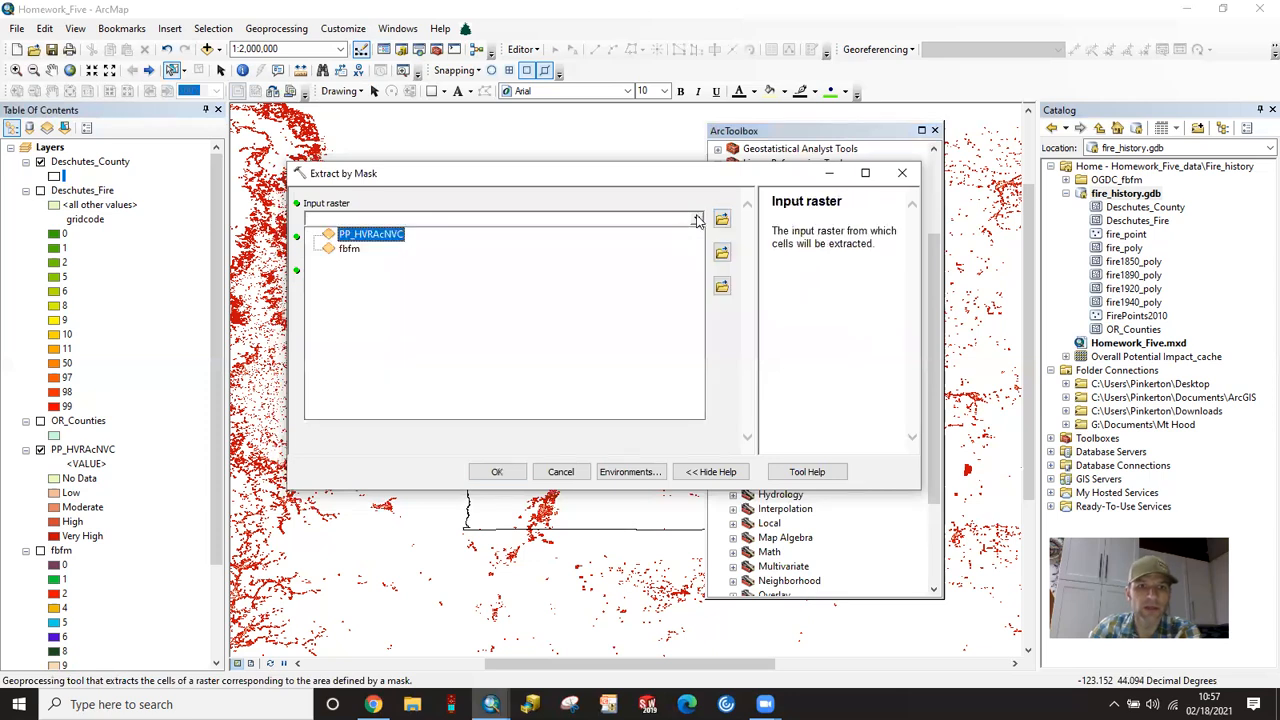
{"action": "left_click", "coordinate": [380, 237]}
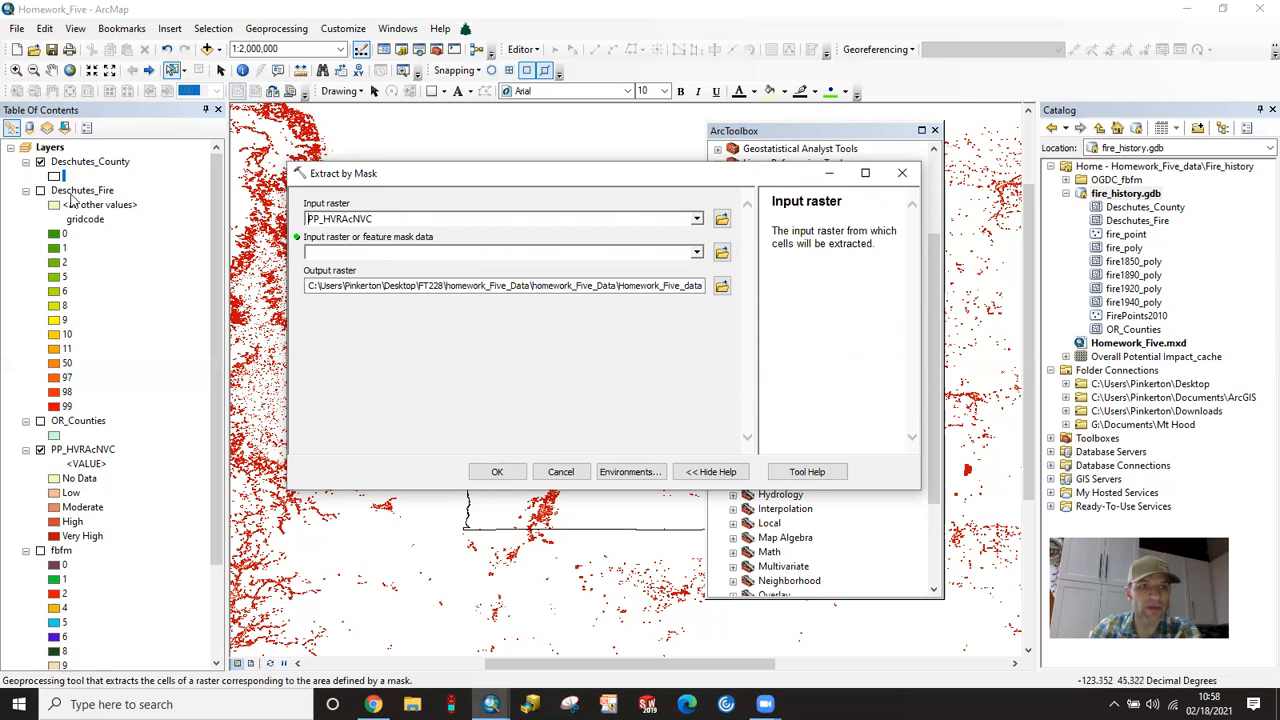
{"action": "left_click", "coordinate": [547, 252]}
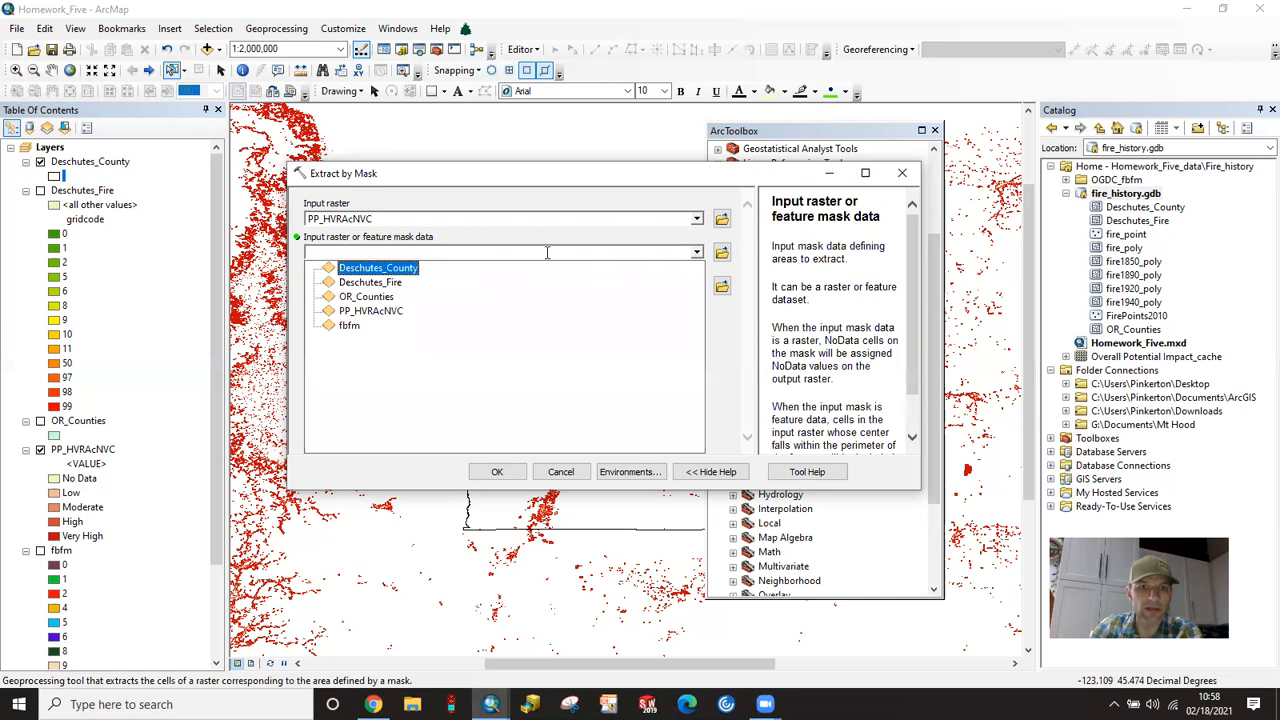
{"action": "left_click", "coordinate": [388, 268]}
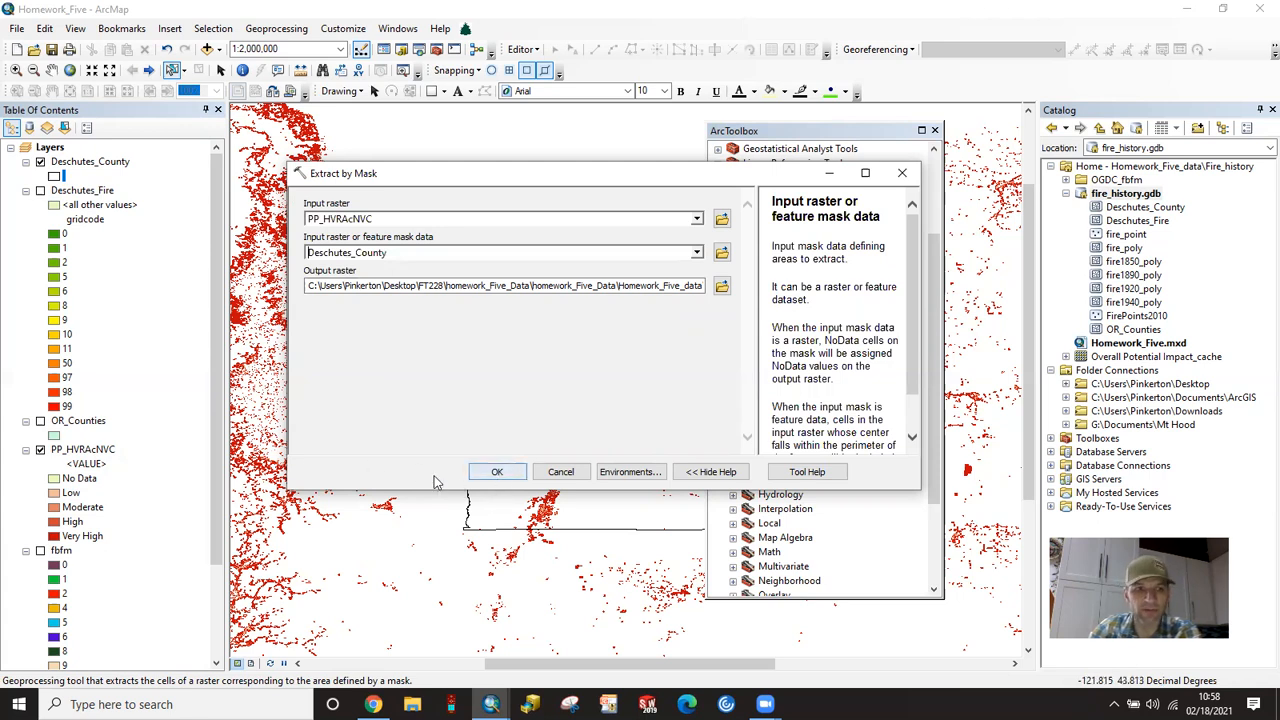
{"action": "left_click", "coordinate": [498, 474]}
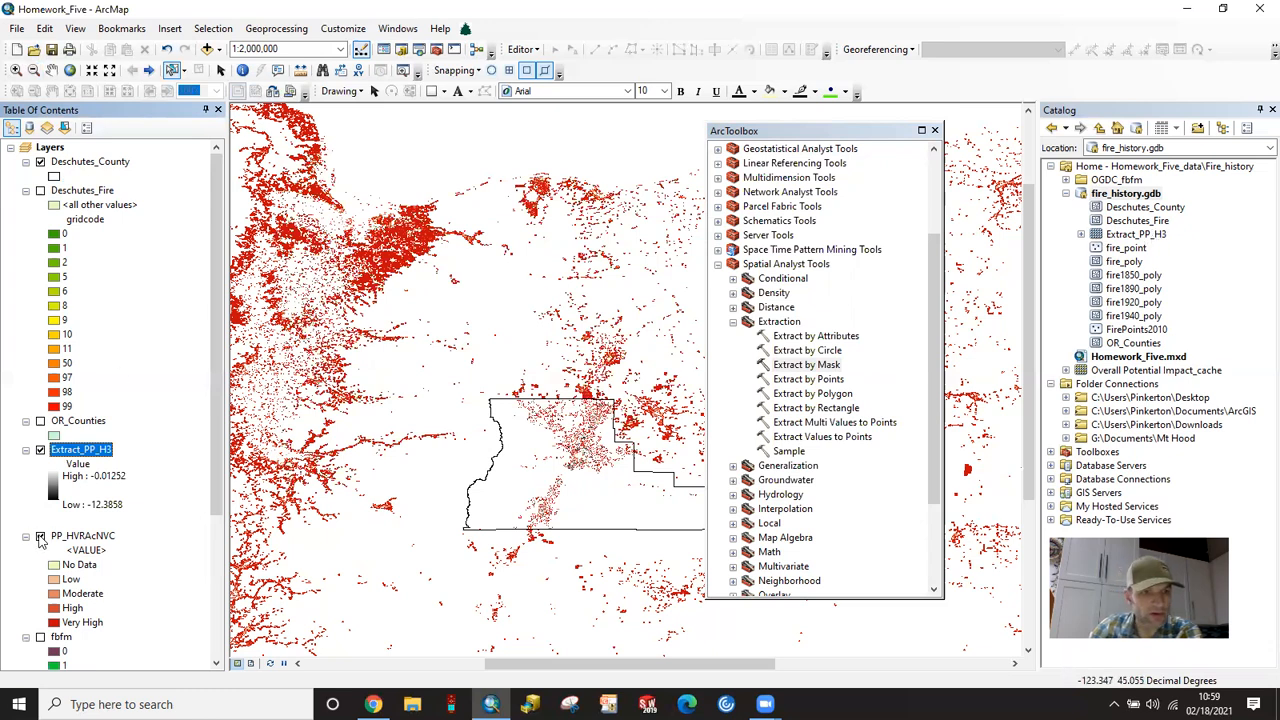
- Hide the PP_HVRAcNVC layer and move the ArcToolbox window off the extracted raster in the zoomed-in Deschutes County view
{"action": "left_click", "coordinate": [40, 537]}
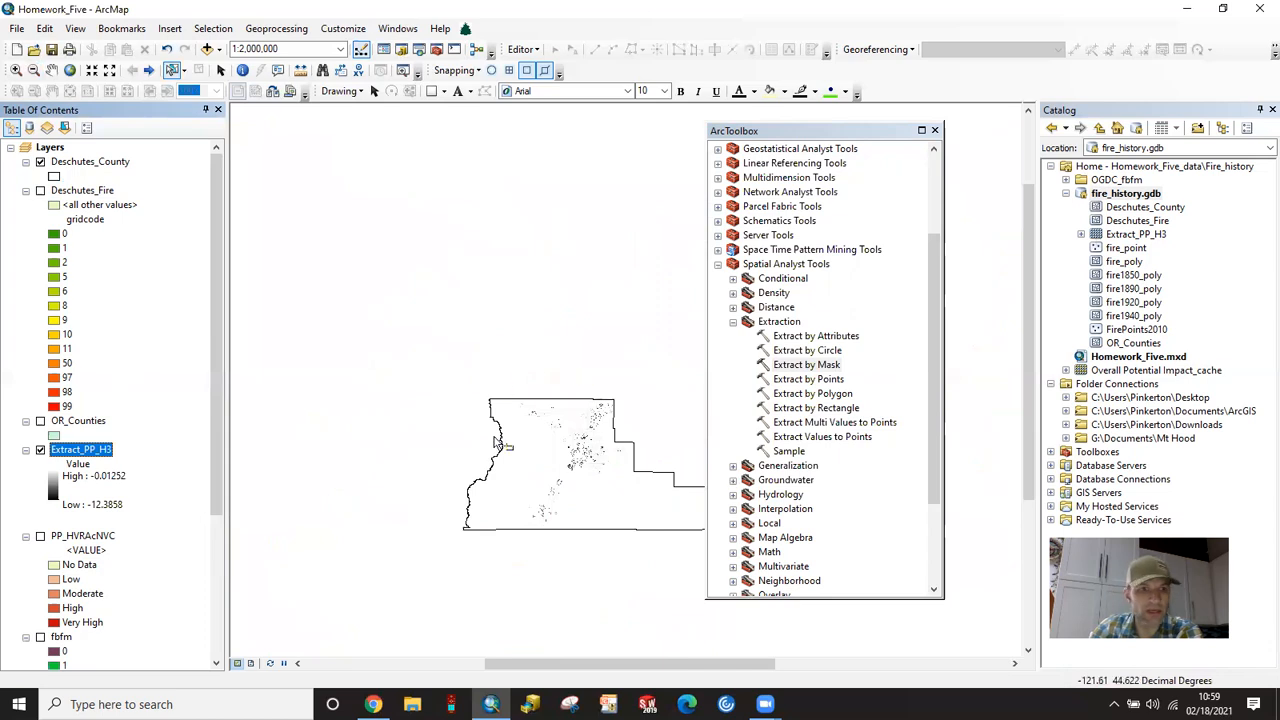
{"action": "left_click", "coordinate": [16, 70]}
{"action": "left_click_drag", "start_coordinate": [522, 410], "coordinate": [640, 514]}
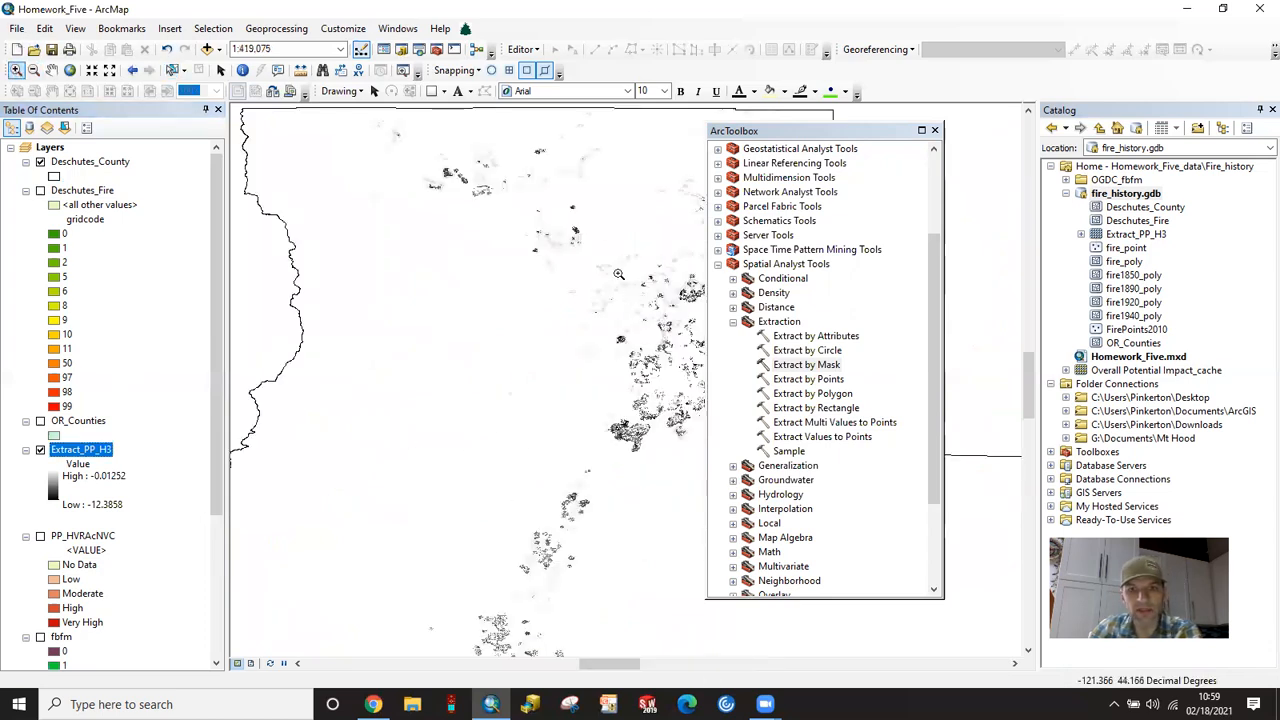
{"action": "left_click_drag", "start_coordinate": [824, 134], "coordinate": [346, 144]}
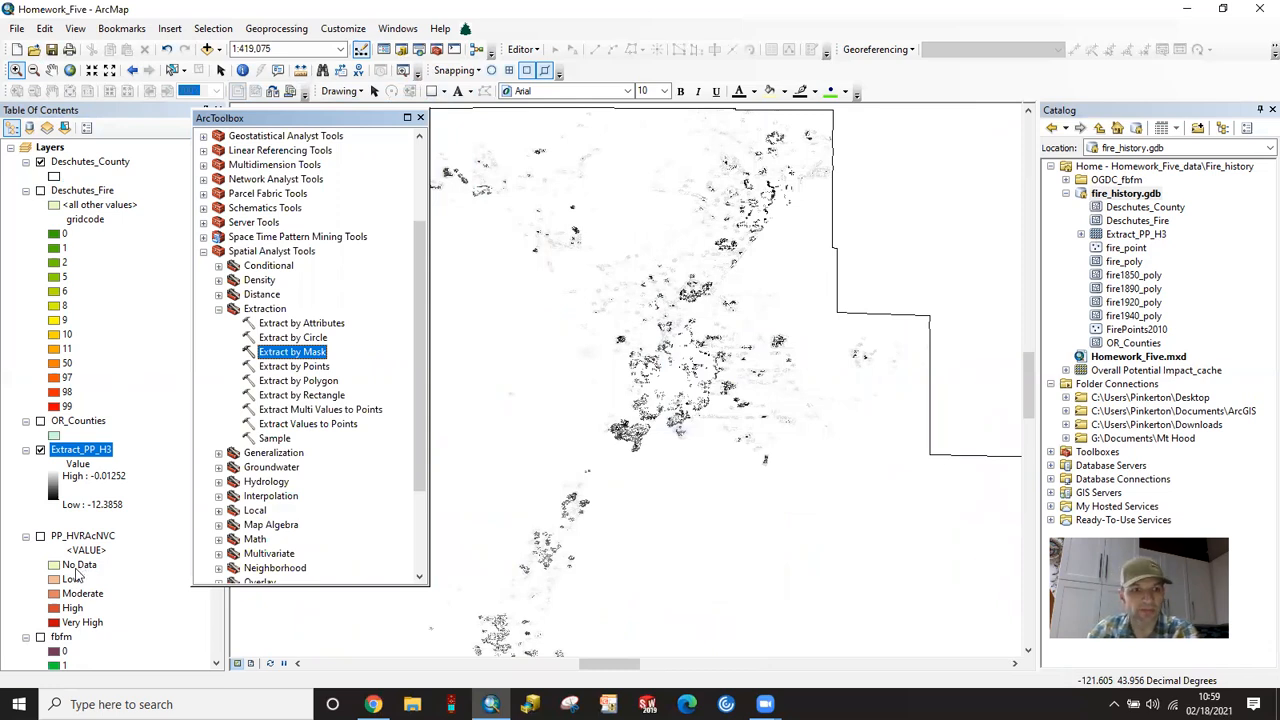
- Compare the symbology settings of the extracted raster with the class ranges and labels of the original PP_HVRAcNVC layer
{"action": "left_click", "coordinate": [90, 450]}
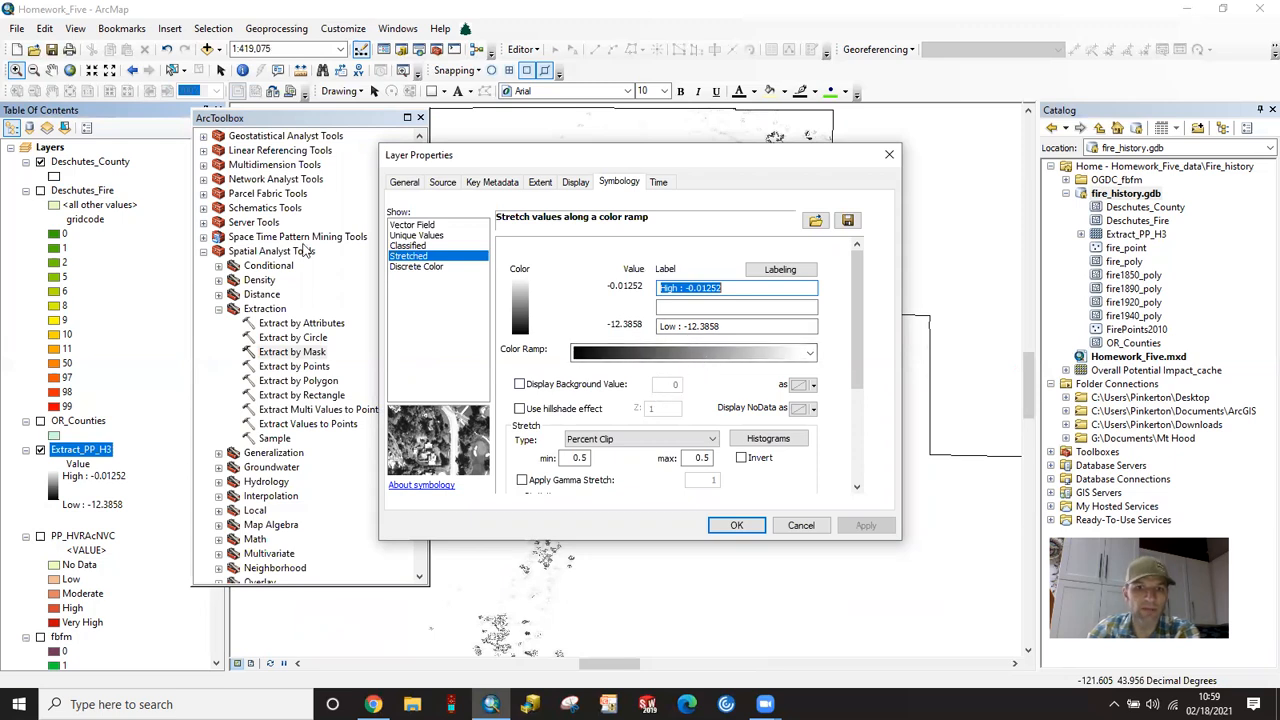
{"action": "left_click", "coordinate": [889, 154]}
{"action": "double_click", "coordinate": [84, 538]}
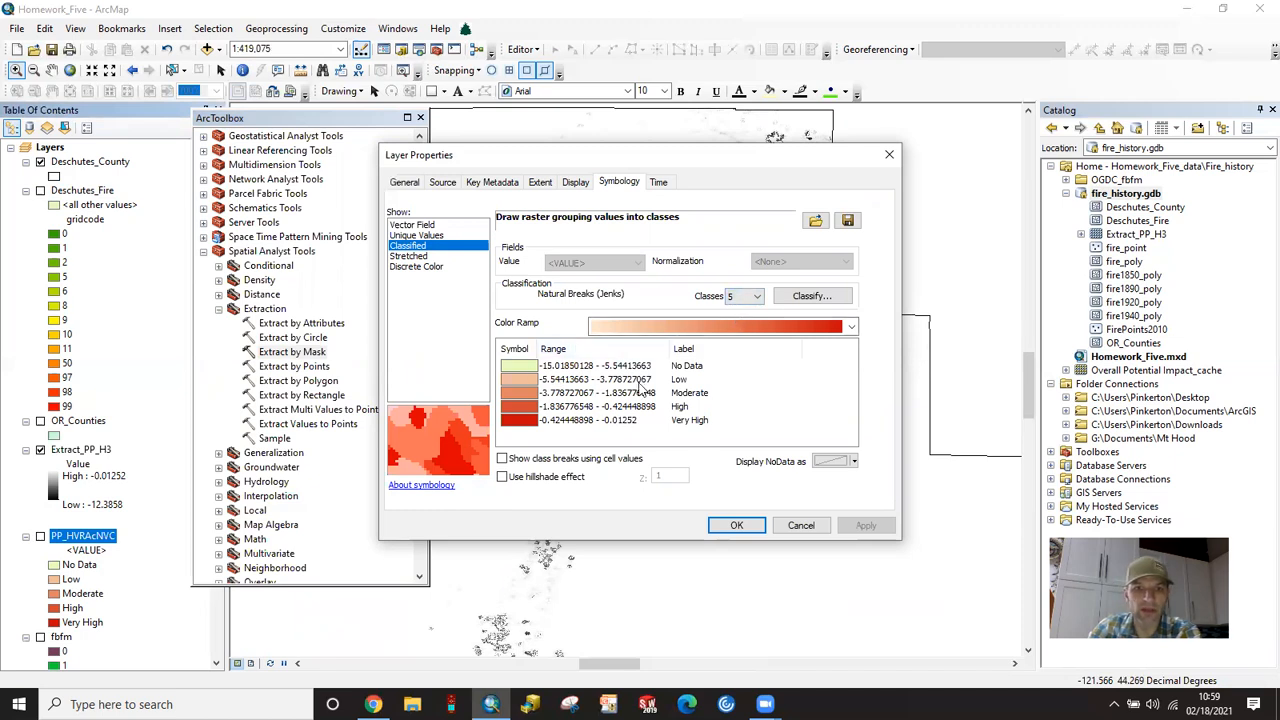
{"action": "left_click", "coordinate": [801, 526]}
- Switch the Extract_PP_H3 symbology to Classified with five classes and apply the blue-yellow-red color ramp
{"action": "left_click", "coordinate": [94, 452]}
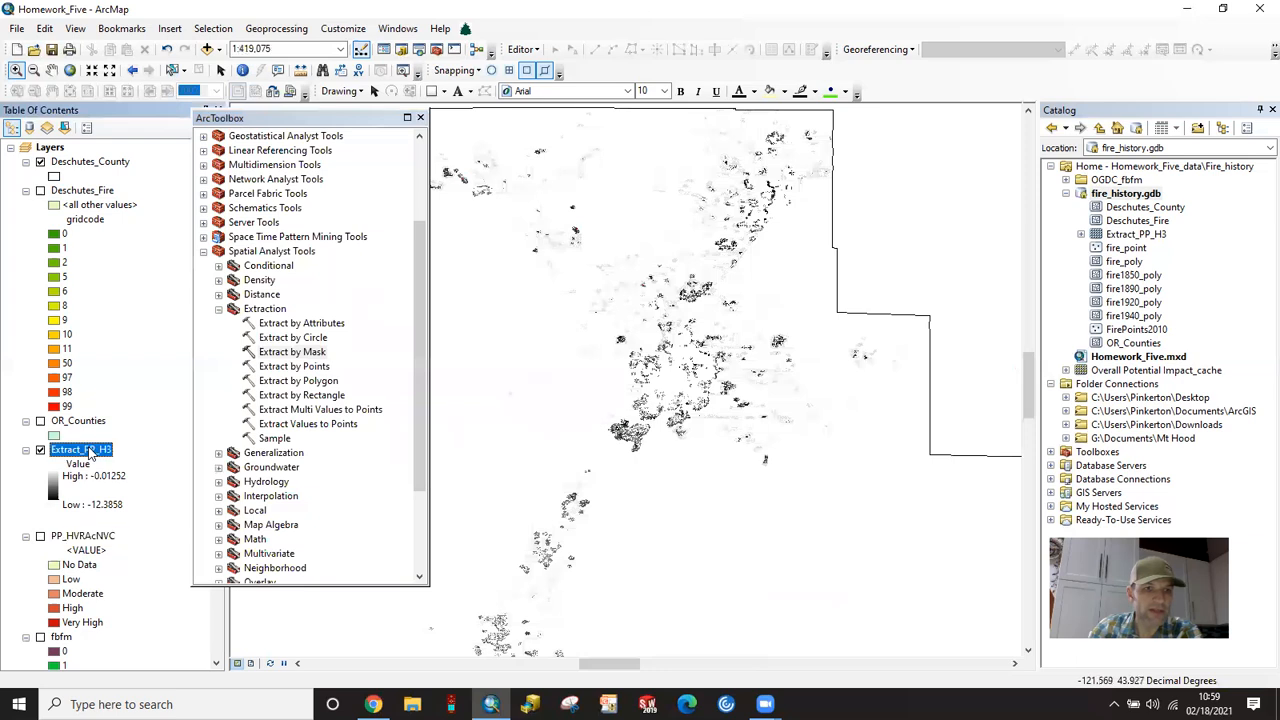
{"action": "double_click", "coordinate": [100, 449]}
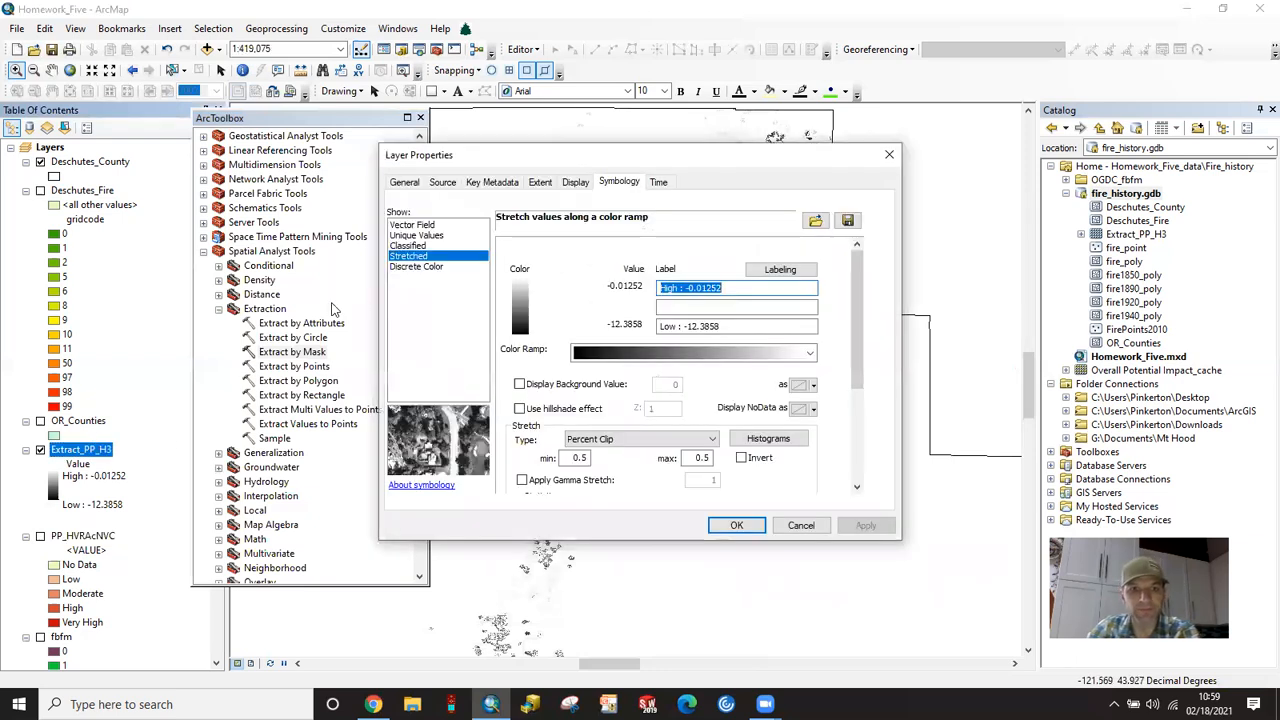
{"action": "left_click", "coordinate": [408, 245]}
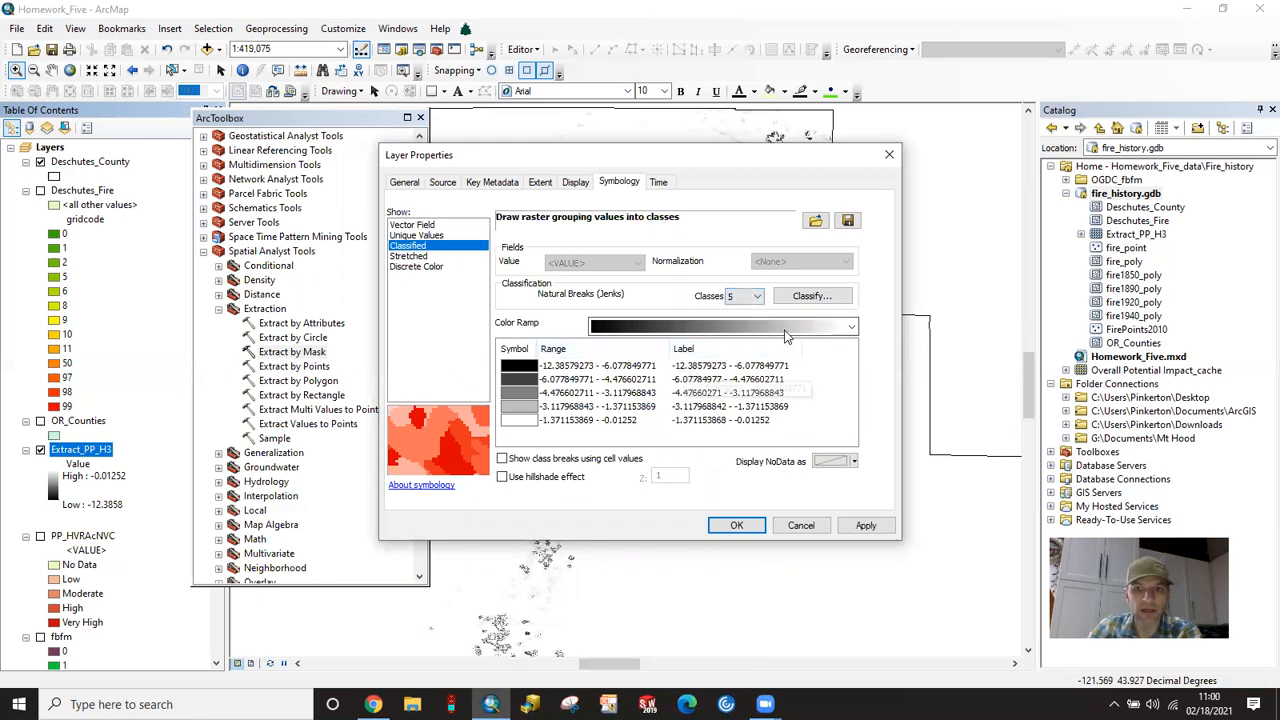
{"action": "left_click", "coordinate": [828, 334]}
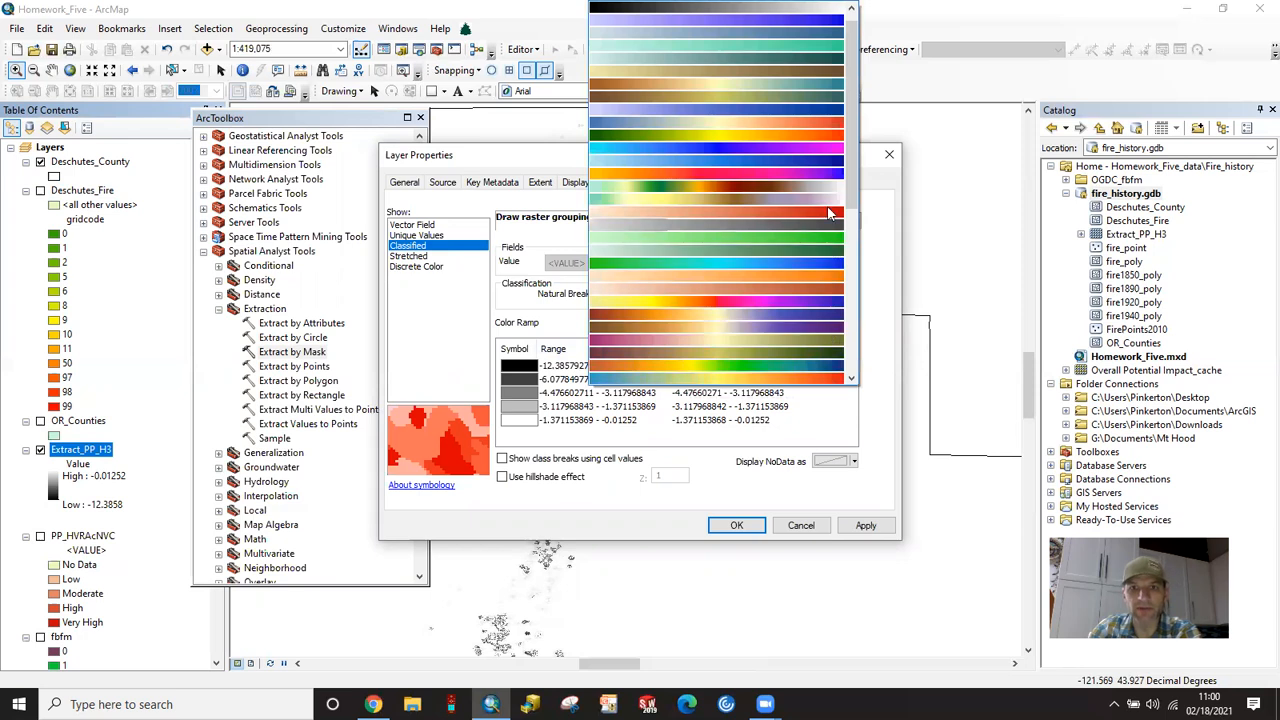
{"action": "scroll", "coordinate": [838, 300], "scroll_direction": "down", "scroll_amount": 1}
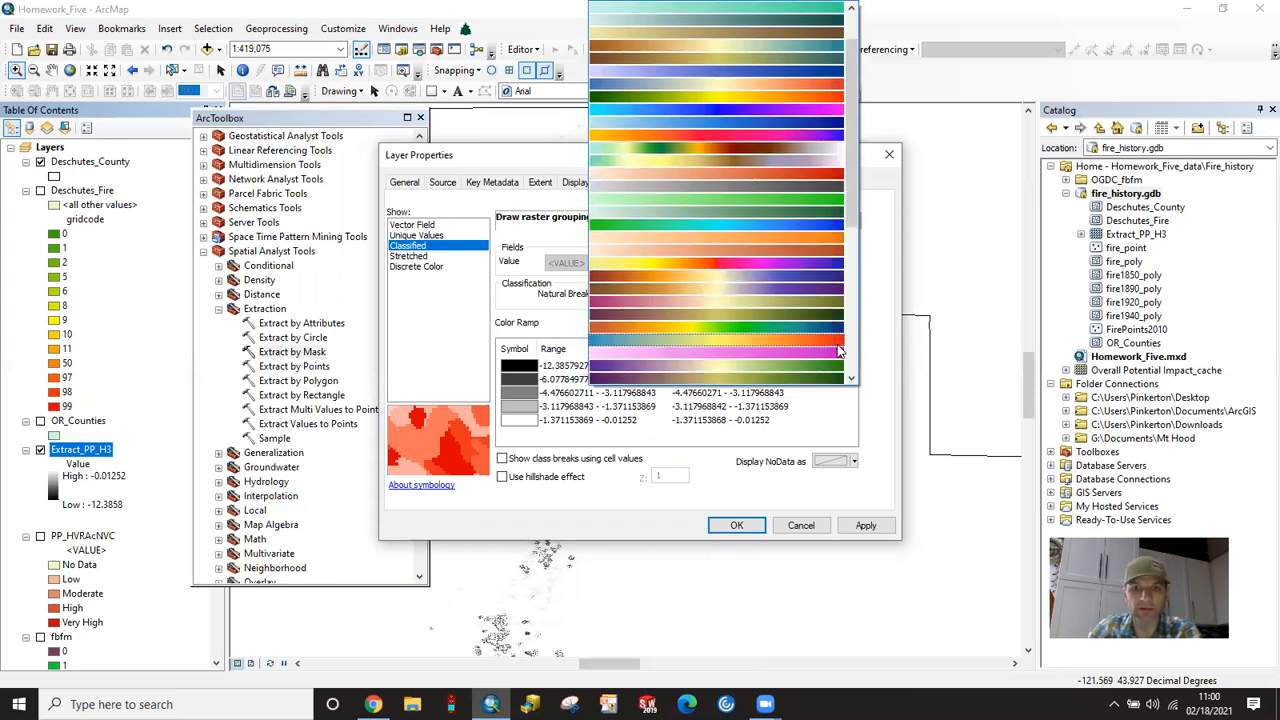
{"action": "left_click", "coordinate": [838, 344]}
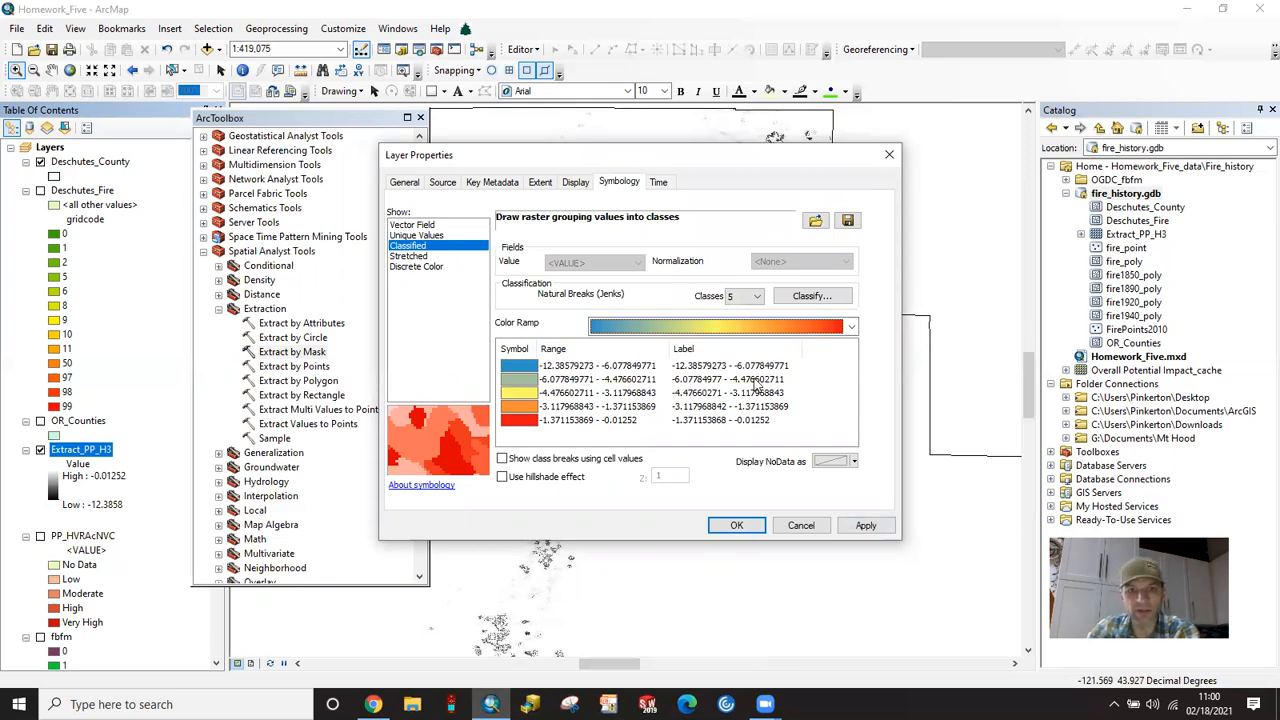
- Label the first three classes of the extracted raster No Data, Low and Moderate, in order from the lowest values
{"action": "double_click", "coordinate": [710, 368]}
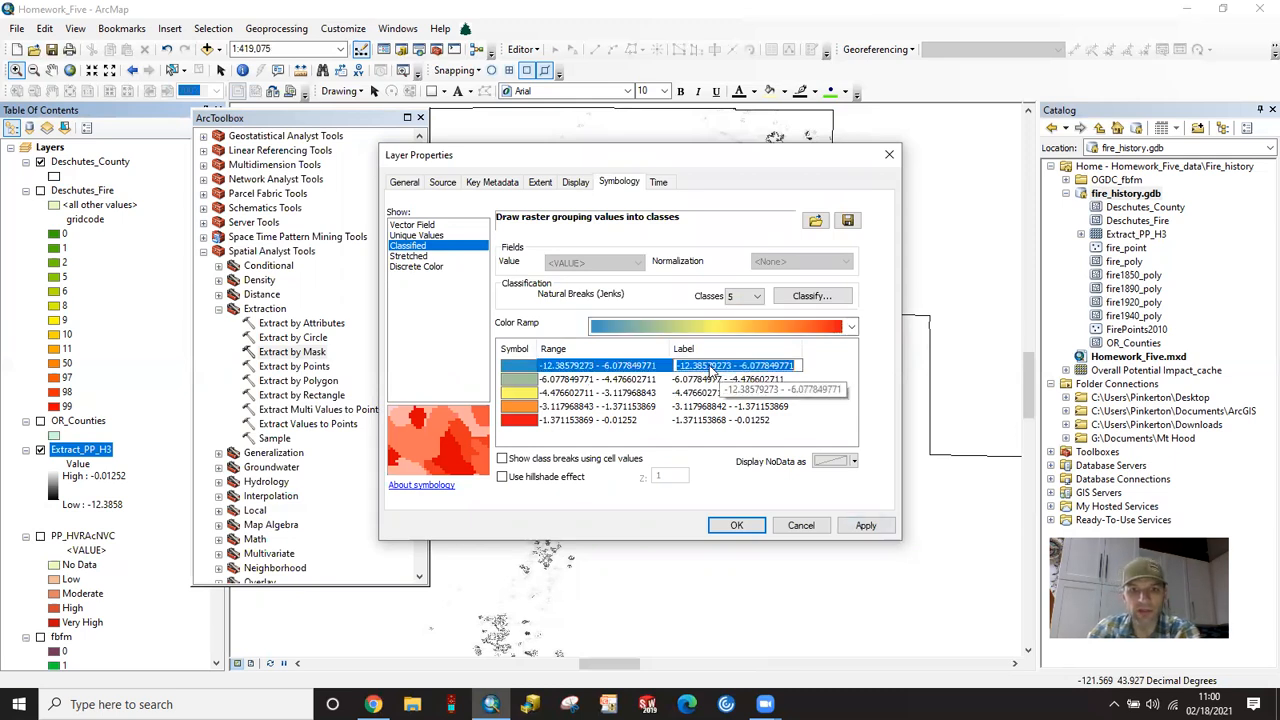
{"action": "type", "text": "No Data"}
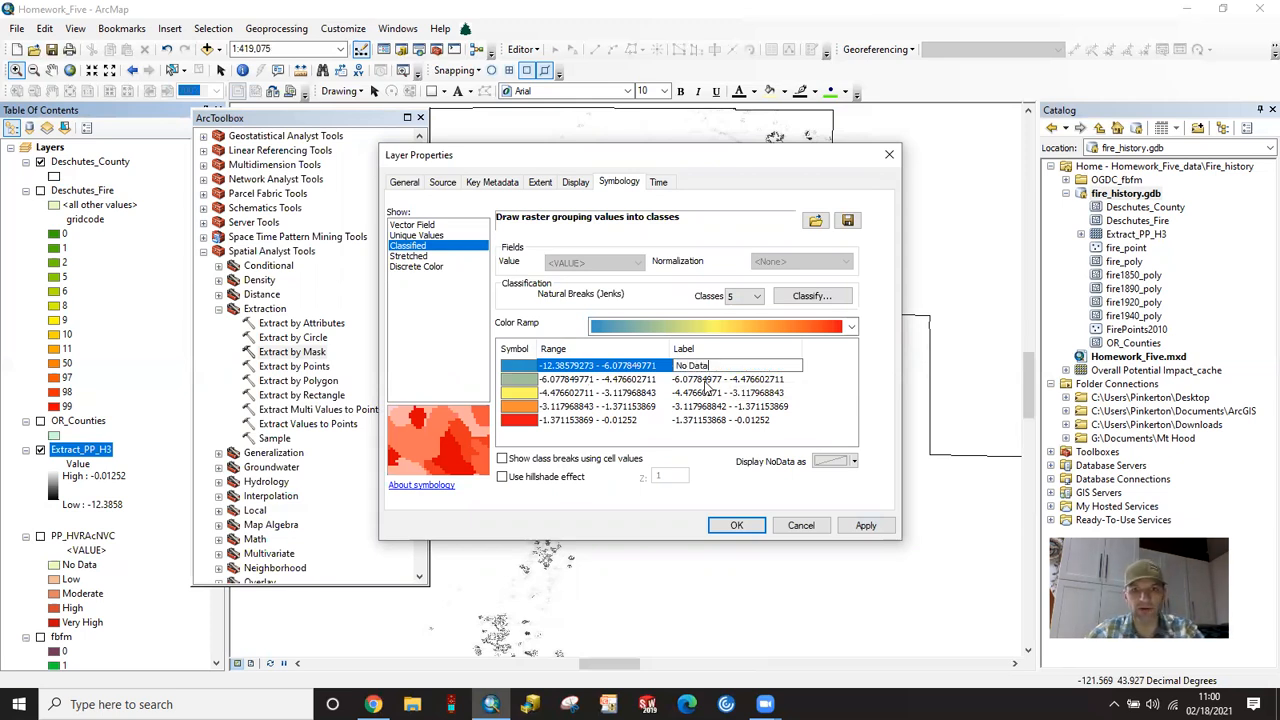
{"action": "double_click", "coordinate": [708, 380]}
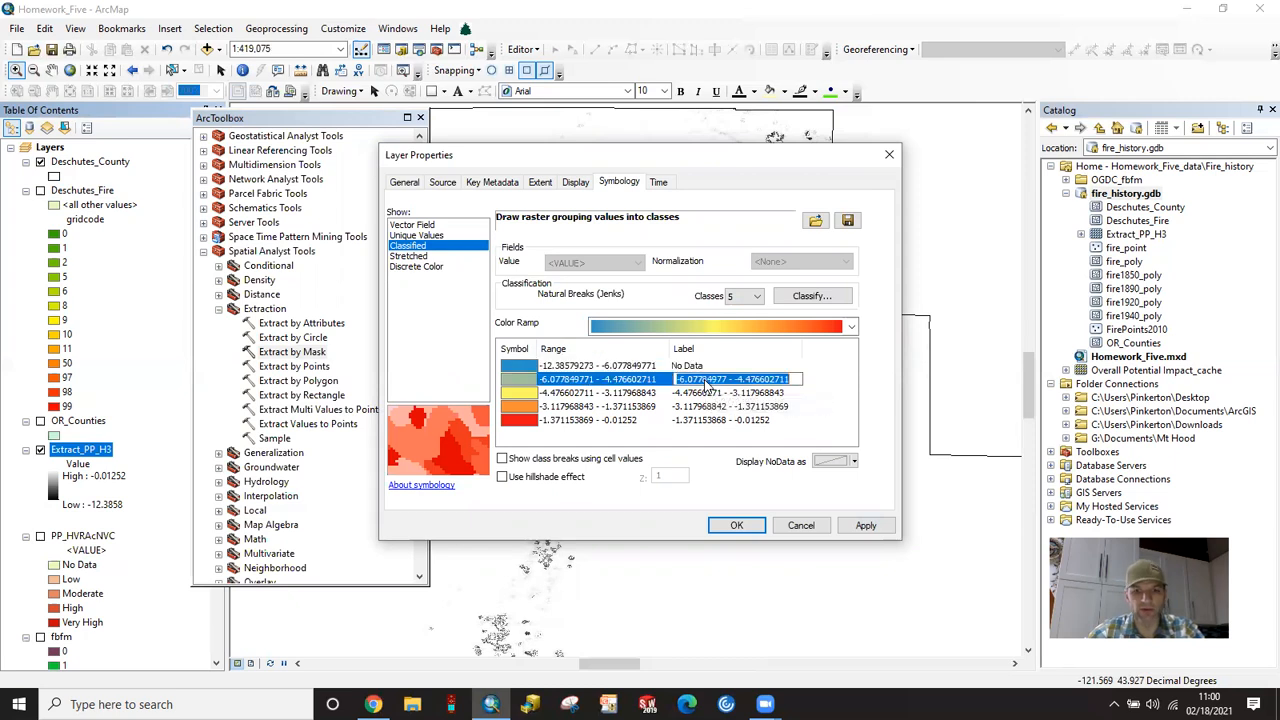
{"action": "type", "text": "Low"}
{"action": "key", "text": "Return"}
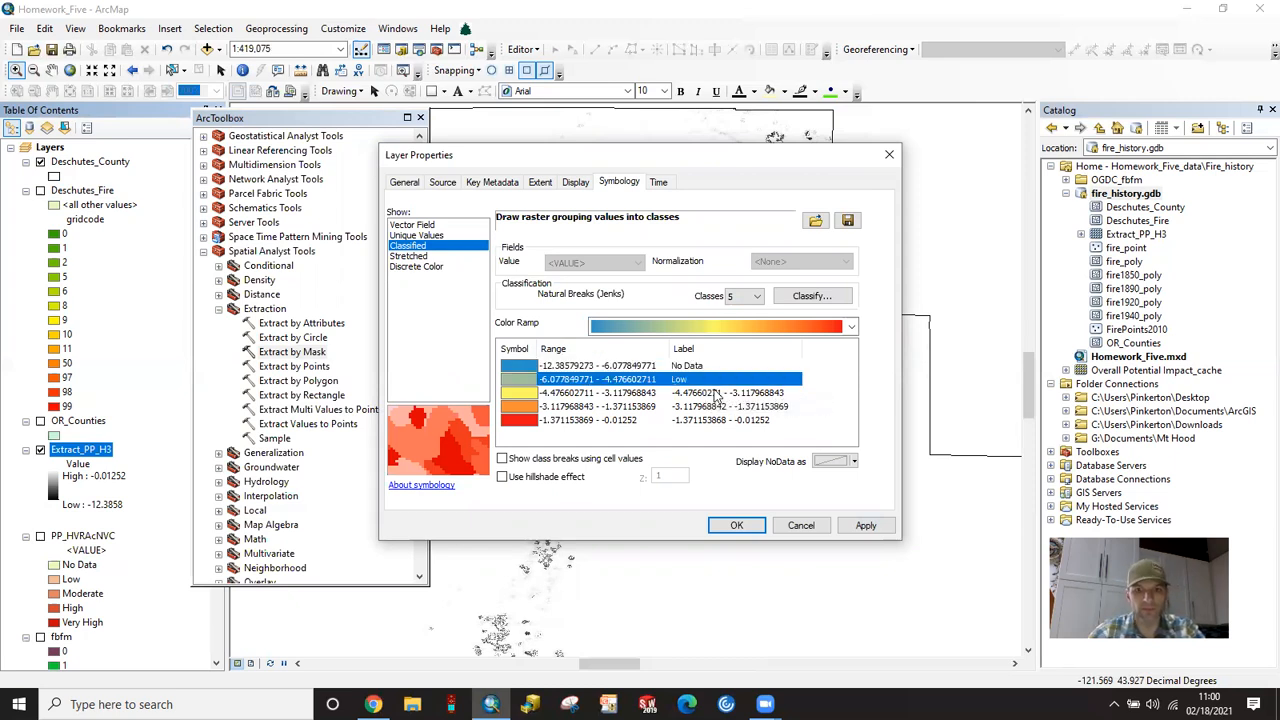
{"action": "double_click", "coordinate": [716, 393]}
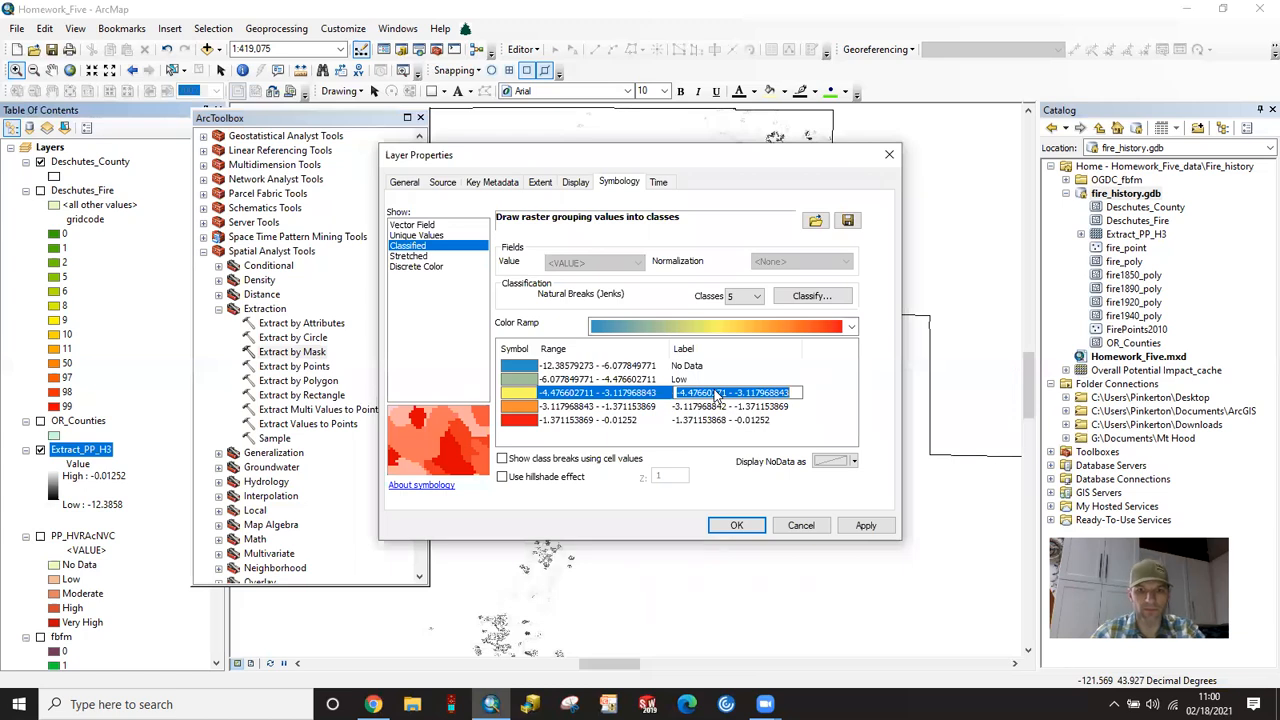
{"action": "type", "text": "Moderate"}
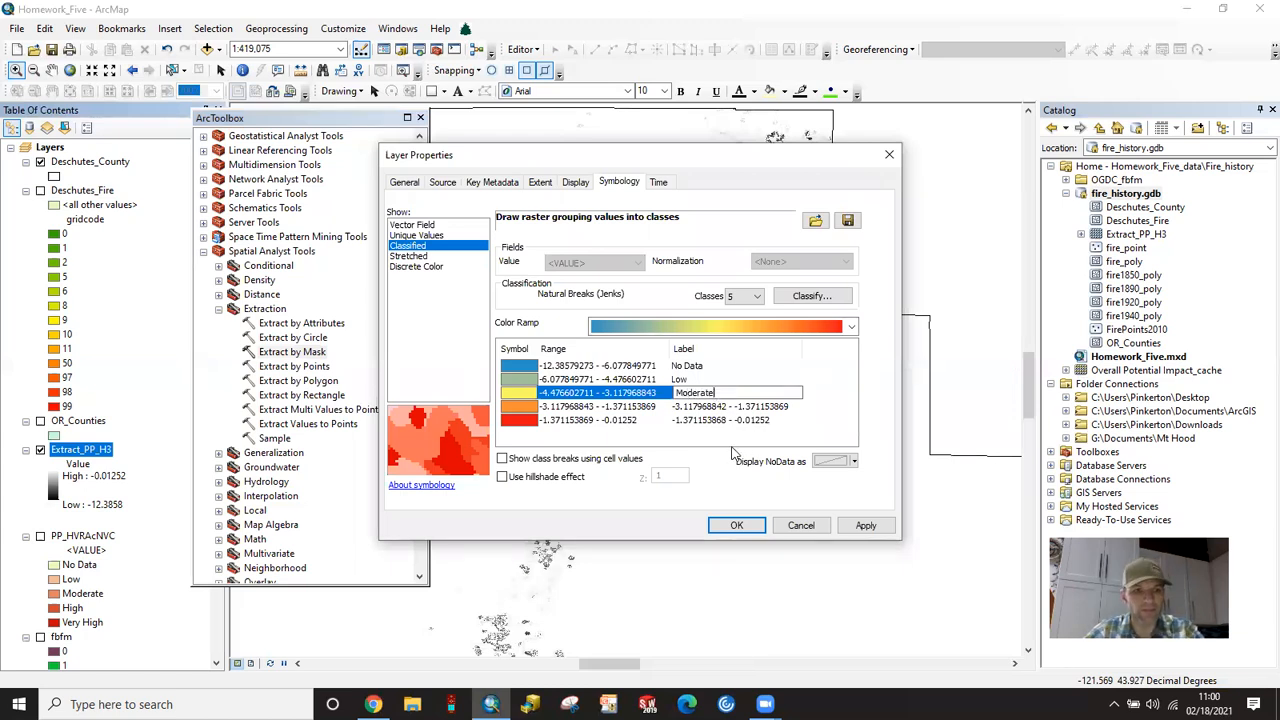
- Label the two highest-value classes High and Very High, and apply the classified symbology to the extracted raster
{"action": "double_click", "coordinate": [703, 407]}
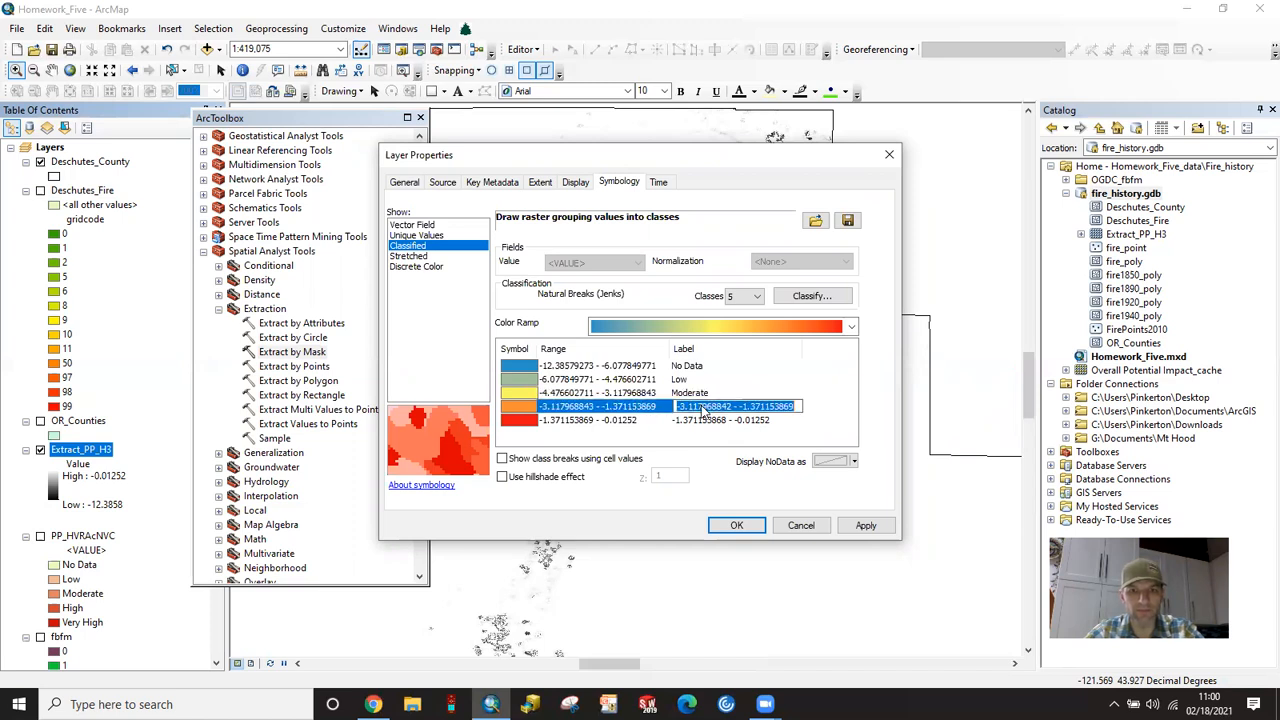
{"action": "type", "text": "High"}
{"action": "double_click", "coordinate": [703, 420]}
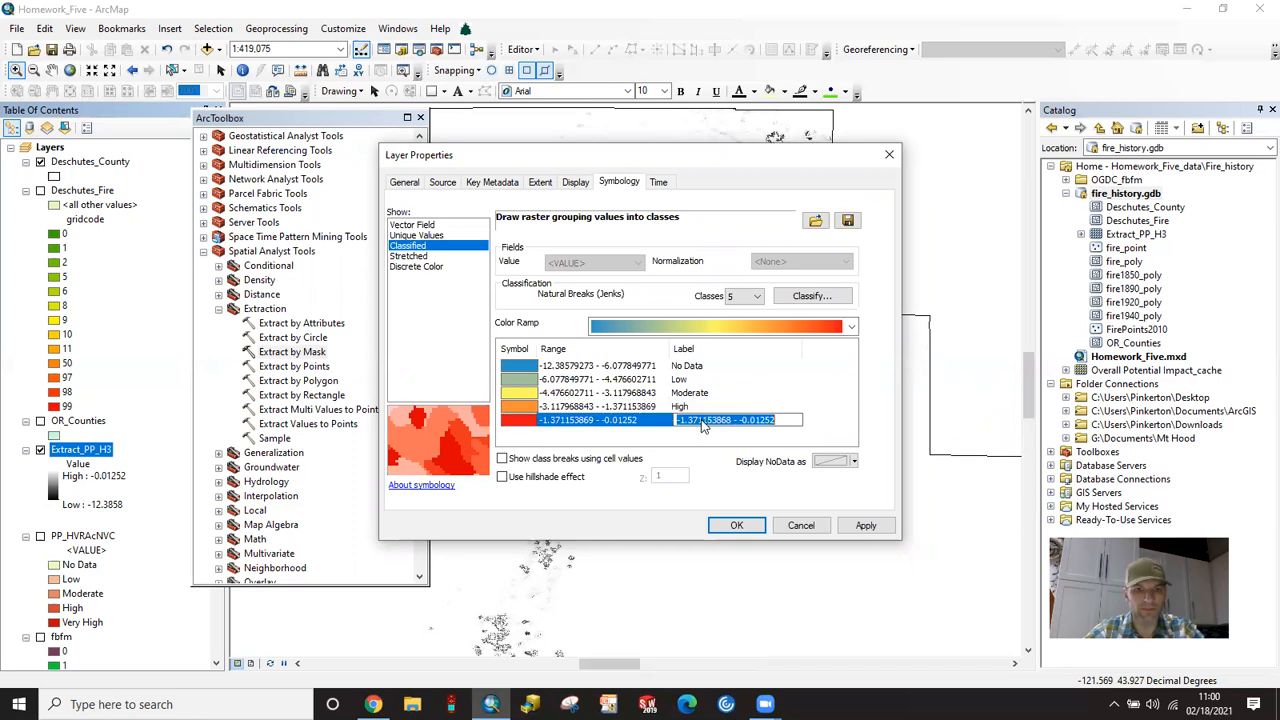
{"action": "type", "text": "Very H"}
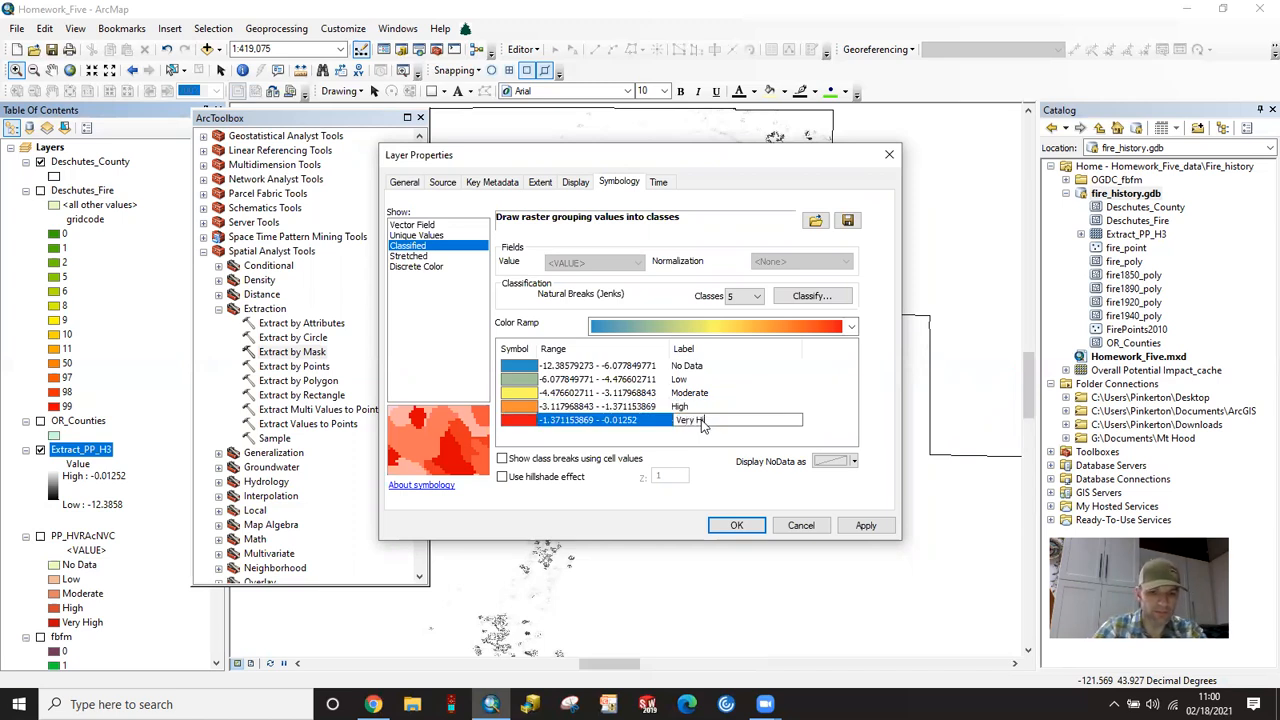
{"action": "type", "text": "igh"}
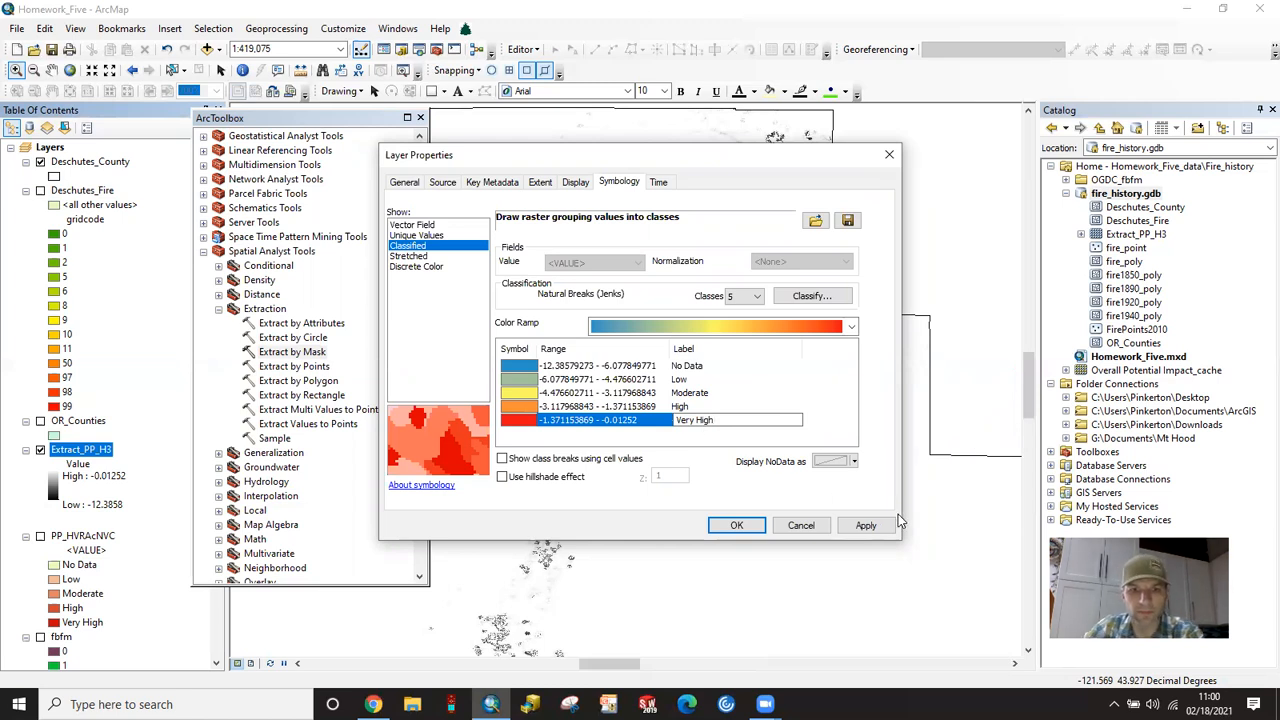
{"action": "left_click", "coordinate": [863, 530]}
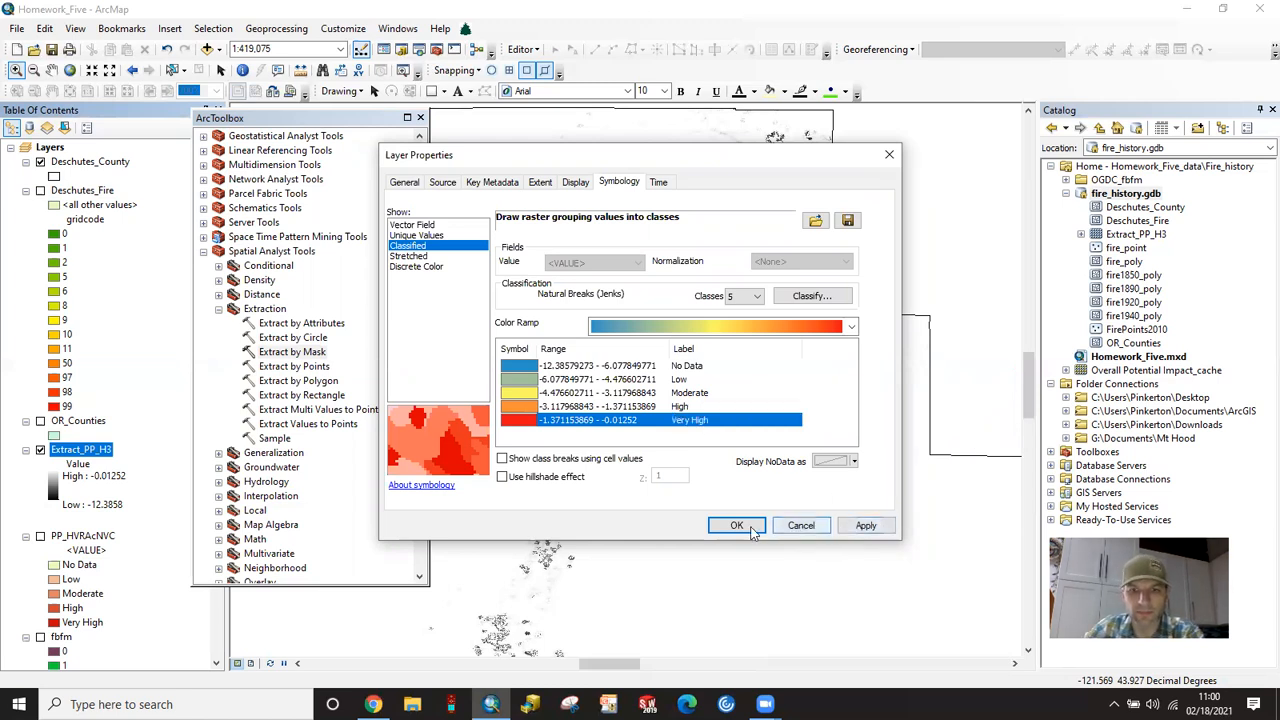
{"action": "left_click", "coordinate": [867, 527]}
{"action": "left_click", "coordinate": [736, 525]}
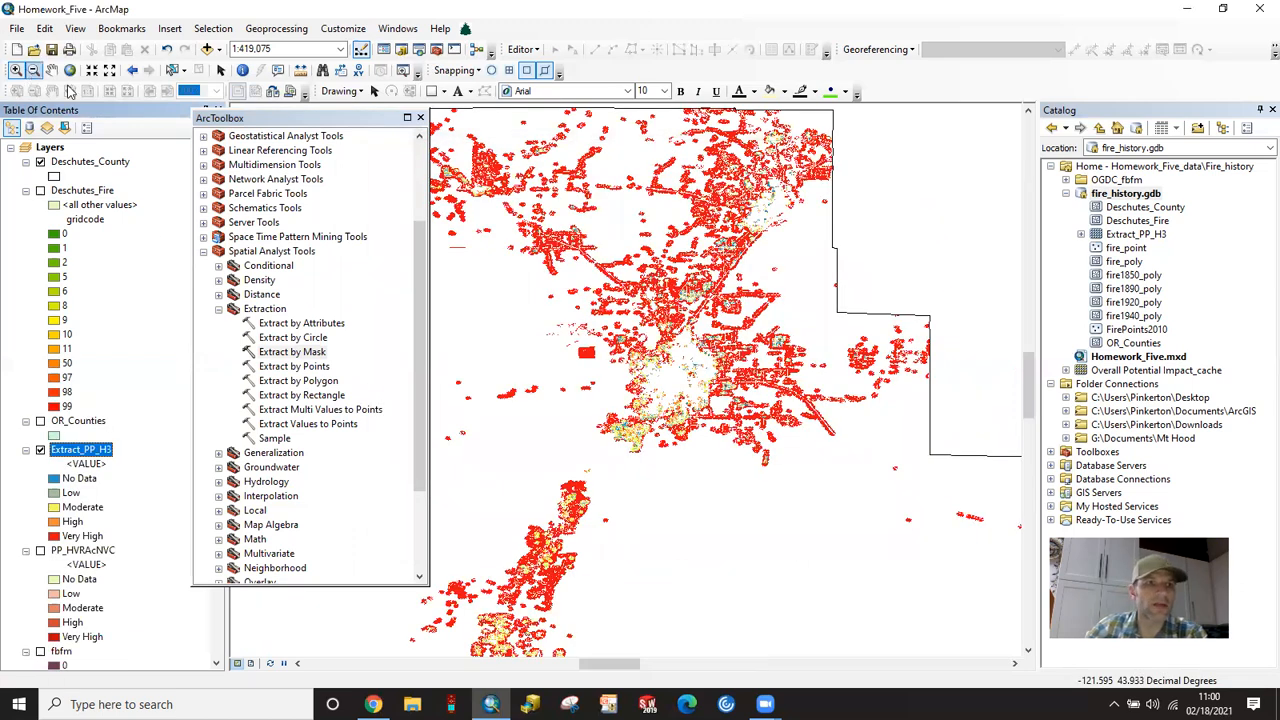
- Inspect the extracted raster's classes close up, and return to a county-wide view clear of the ArcToolbox window
{"action": "left_click_drag", "start_coordinate": [565, 283], "coordinate": [690, 405]}
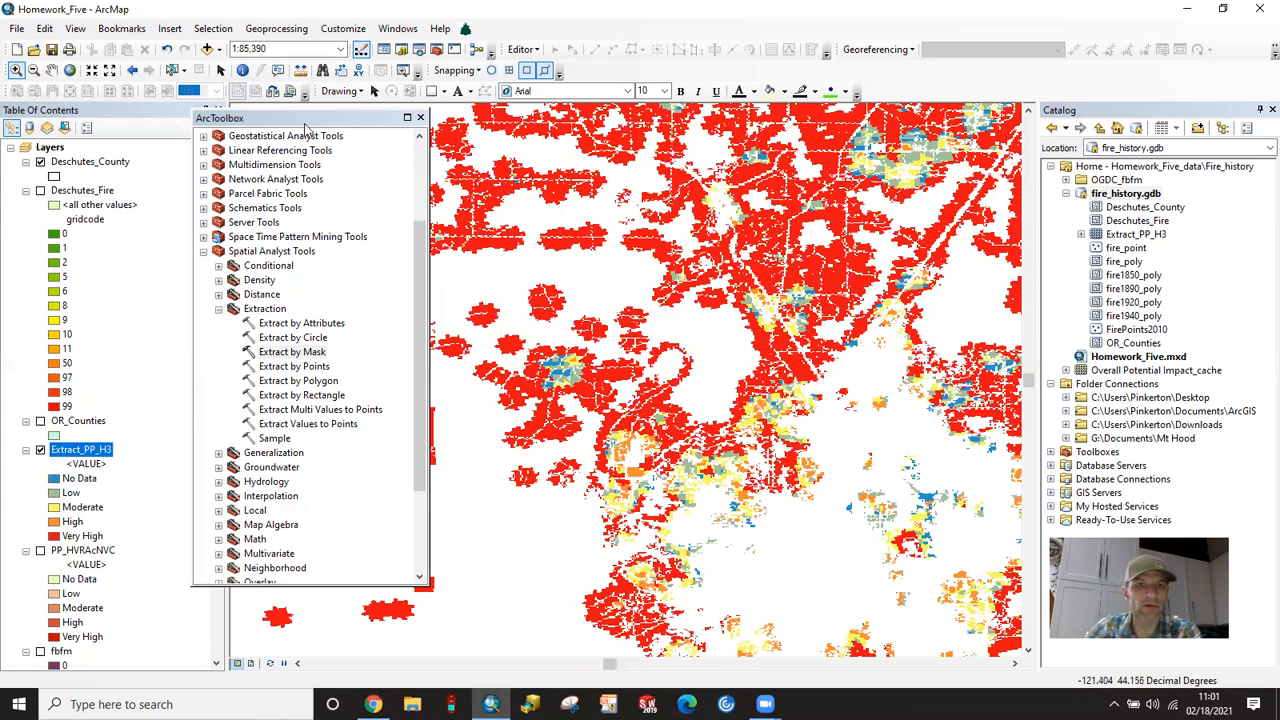
{"action": "right_click", "coordinate": [62, 455]}
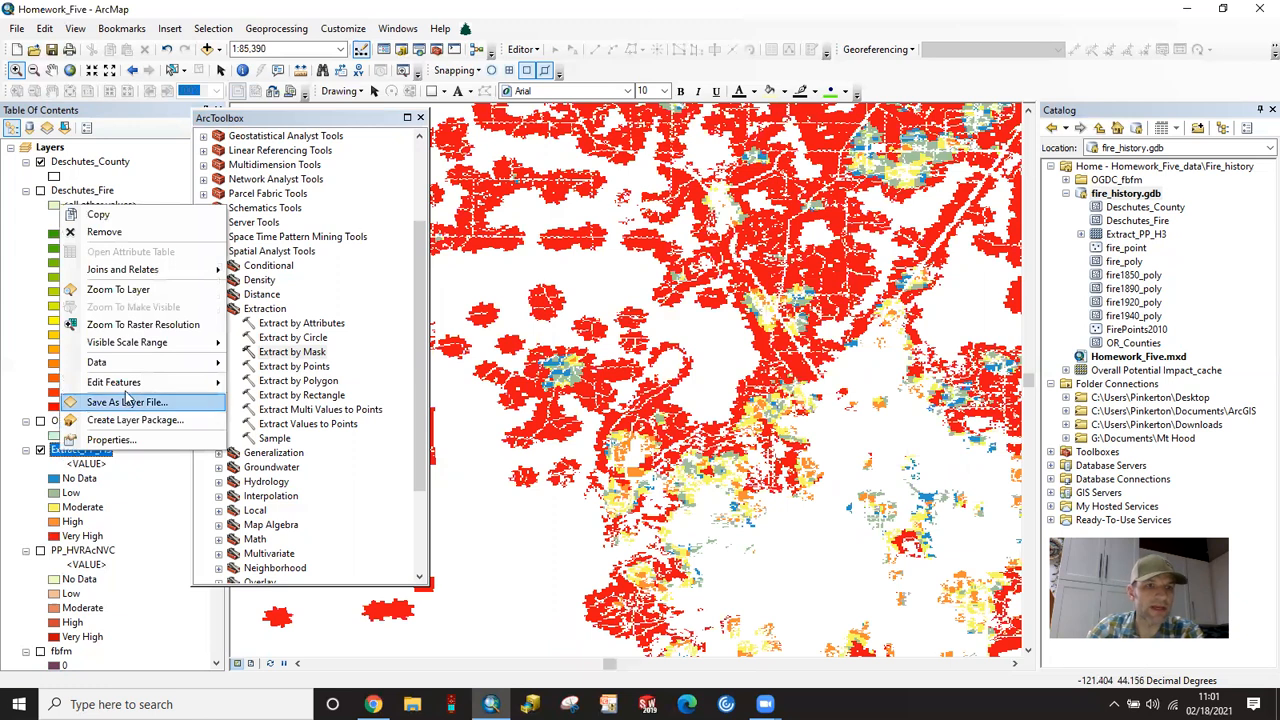
{"action": "left_click", "coordinate": [112, 290]}
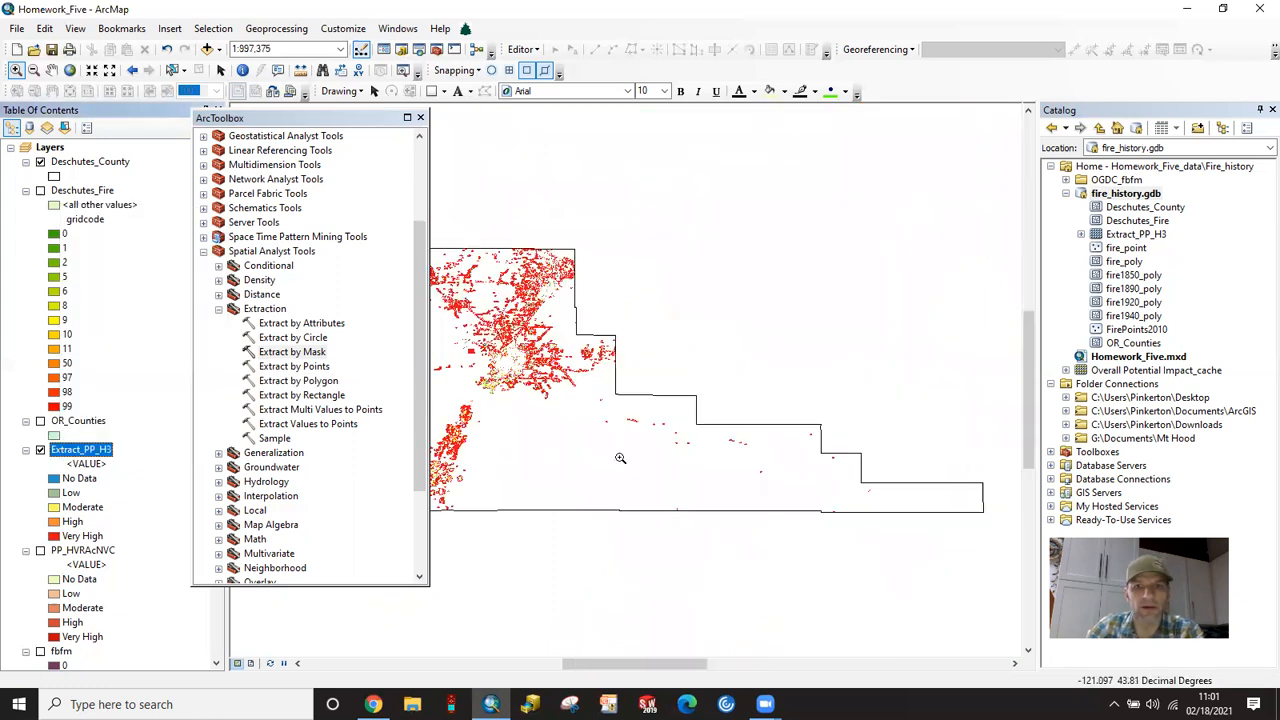
{"action": "left_click", "coordinate": [51, 69]}
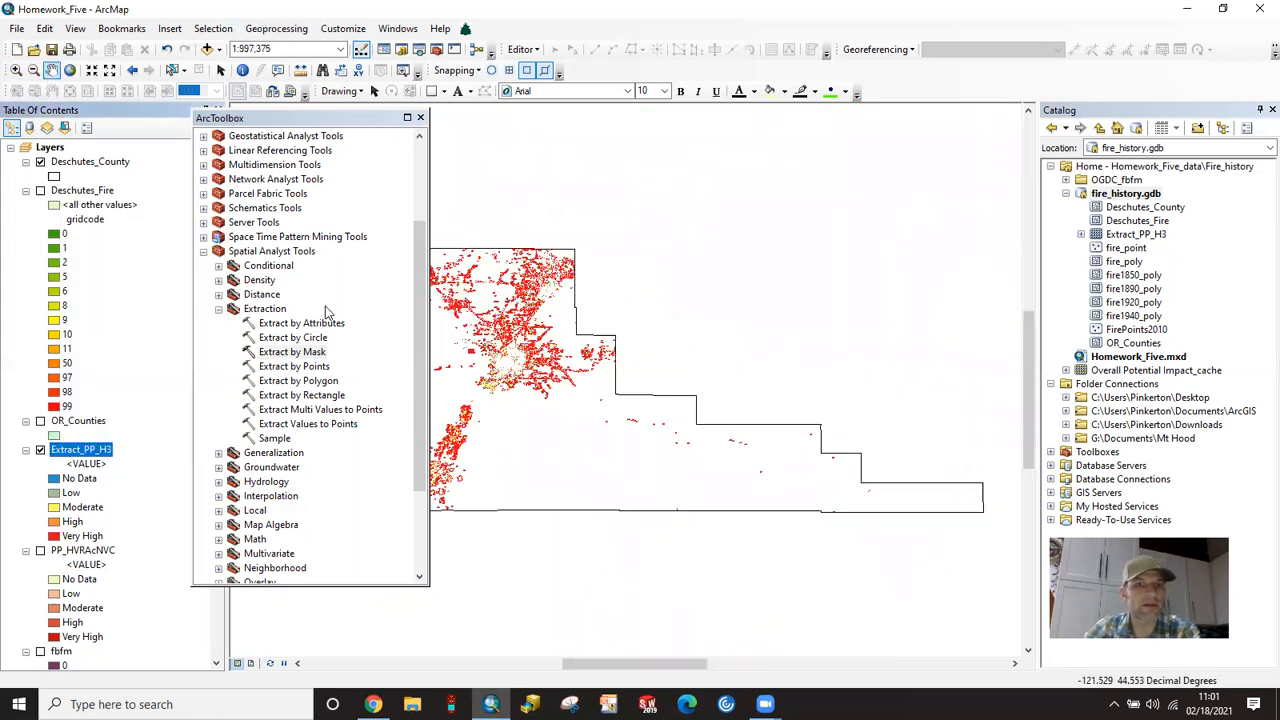
{"action": "left_click_drag", "start_coordinate": [568, 381], "coordinate": [778, 386]}
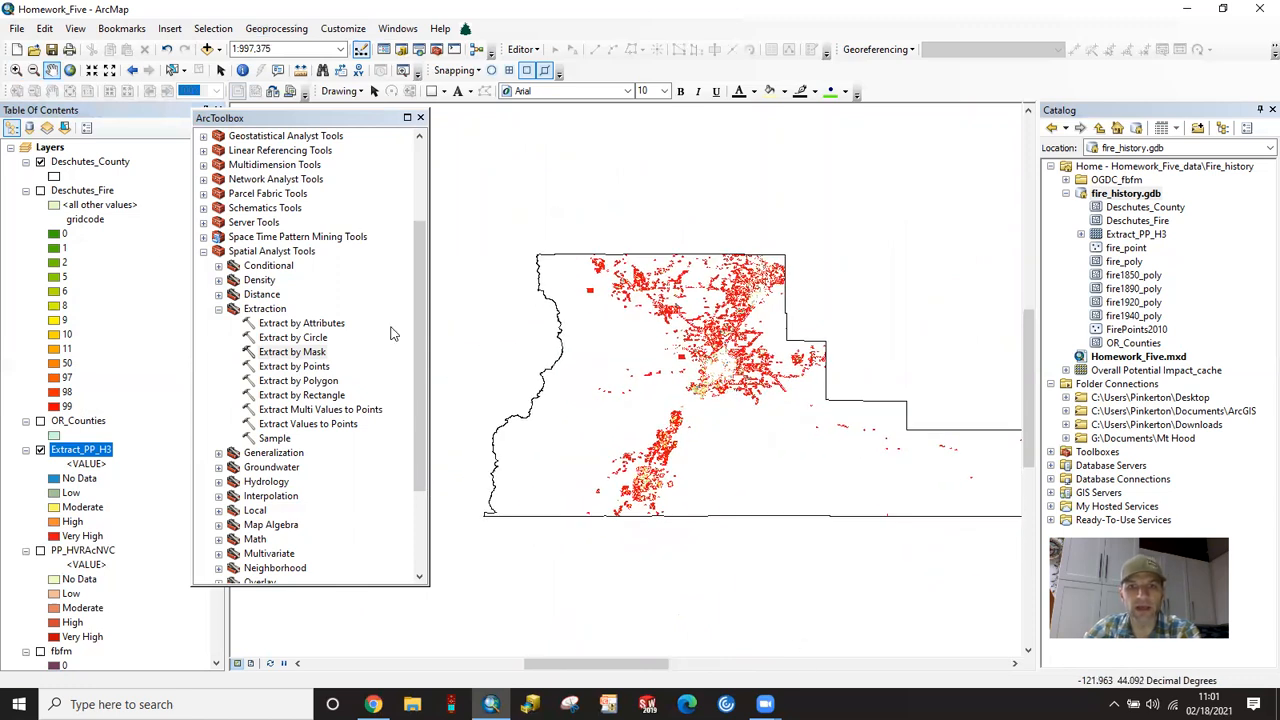
- Toggle the PP_HVRAcNVC layer to compare it with the extracted raster, leaving it switched on
{"action": "left_click", "coordinate": [40, 551]}
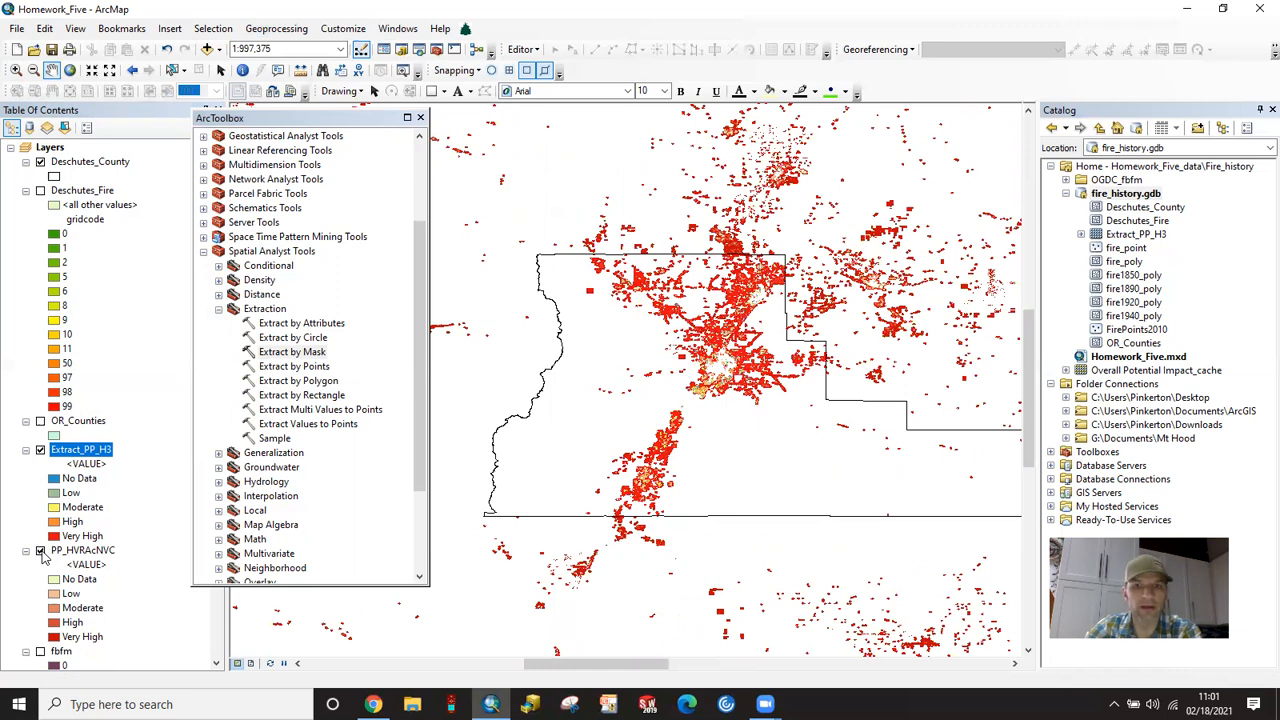
{"action": "left_click", "coordinate": [40, 551]}
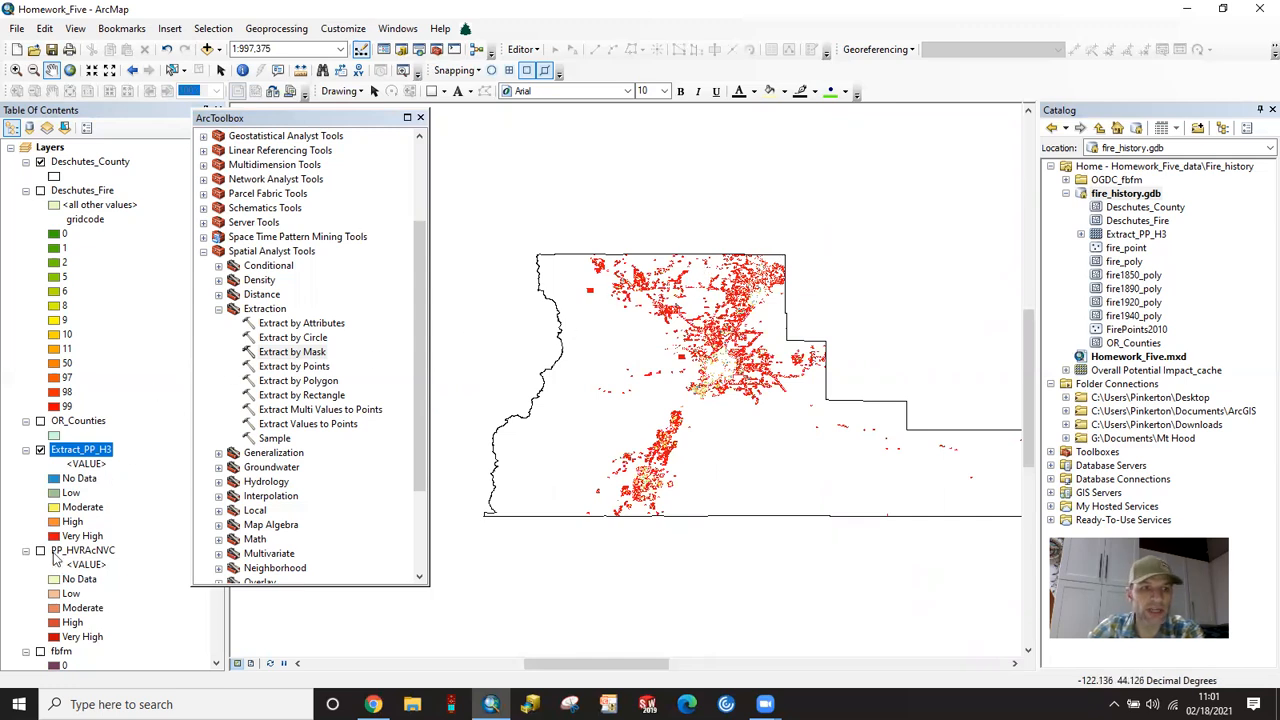
{"action": "left_click", "coordinate": [40, 551]}
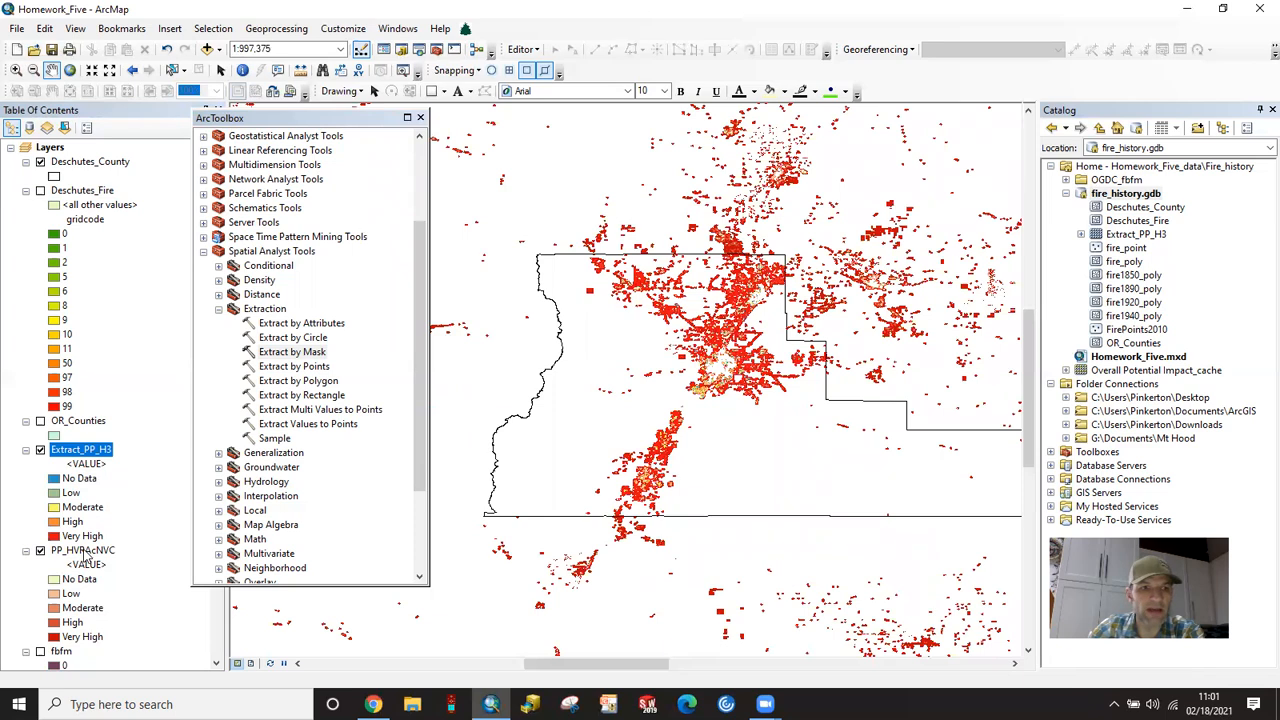
- Switch the PP_HVRAcNVC symbology to Stretched with the black-to-white ramp, declining to compute unique values
{"action": "left_click", "coordinate": [84, 551]}
{"action": "double_click", "coordinate": [84, 550]}
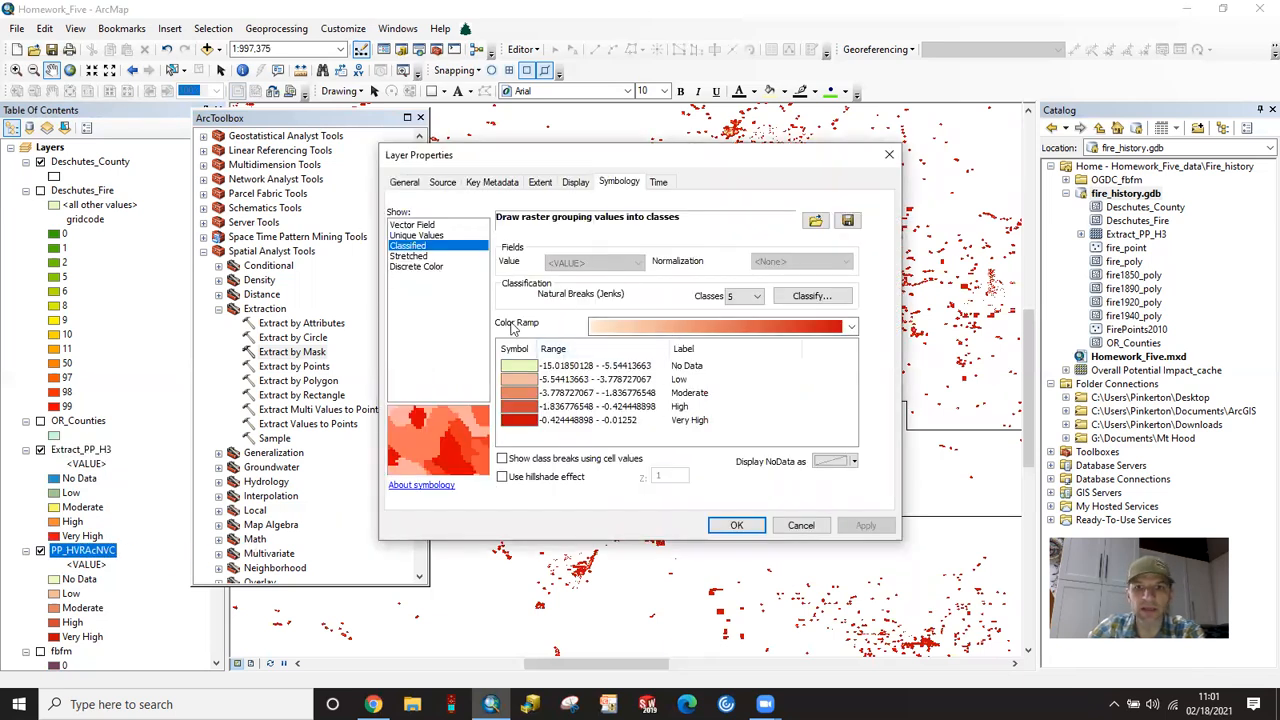
{"action": "left_click", "coordinate": [410, 256]}
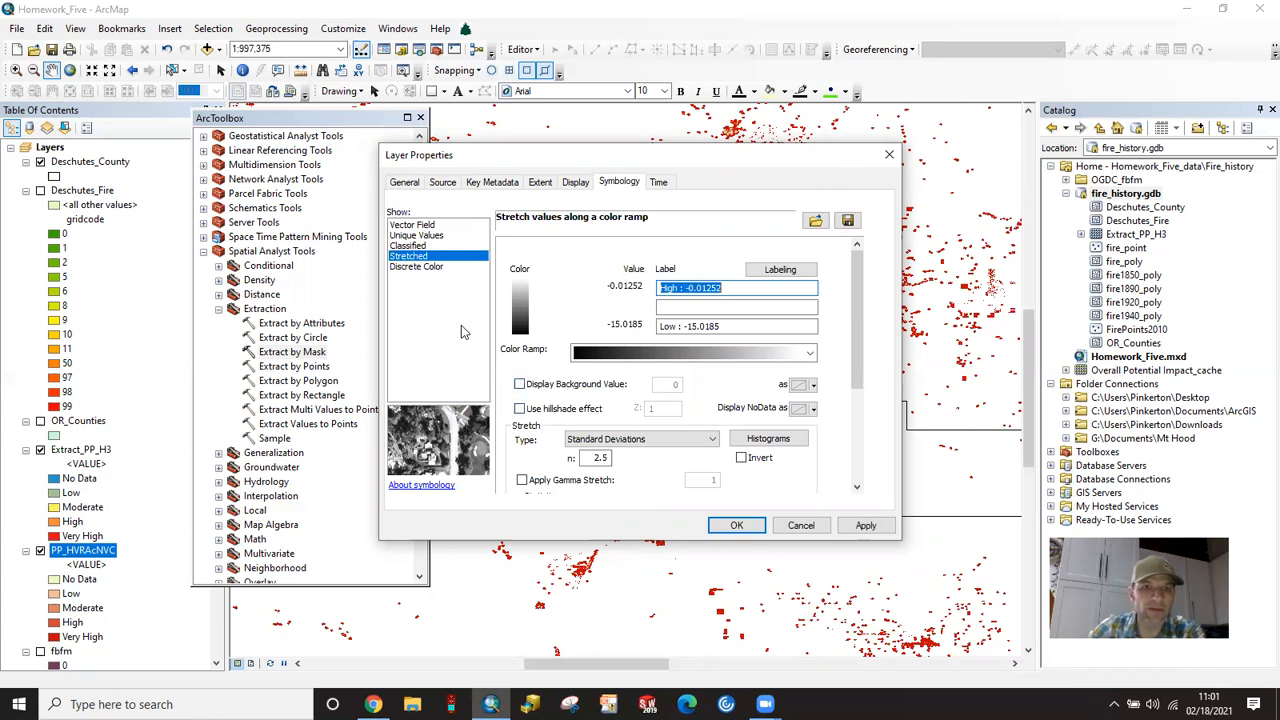
{"action": "left_click", "coordinate": [431, 270]}
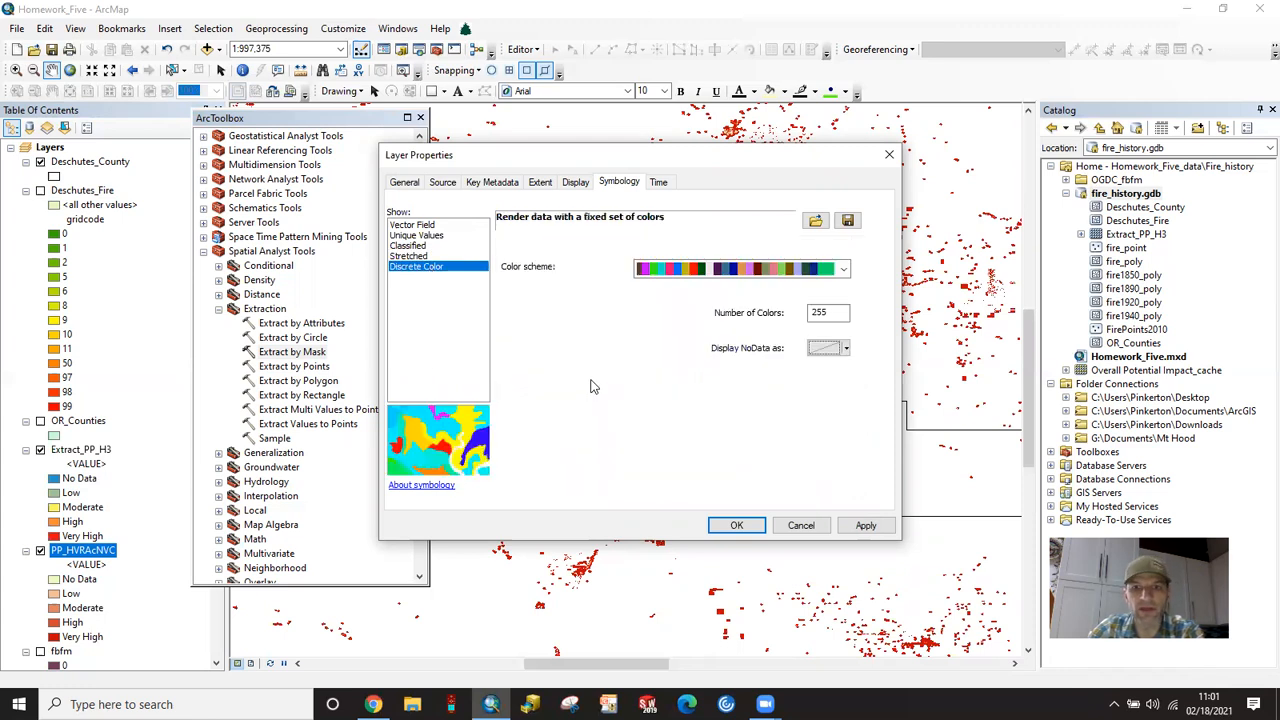
{"action": "left_click", "coordinate": [428, 237]}
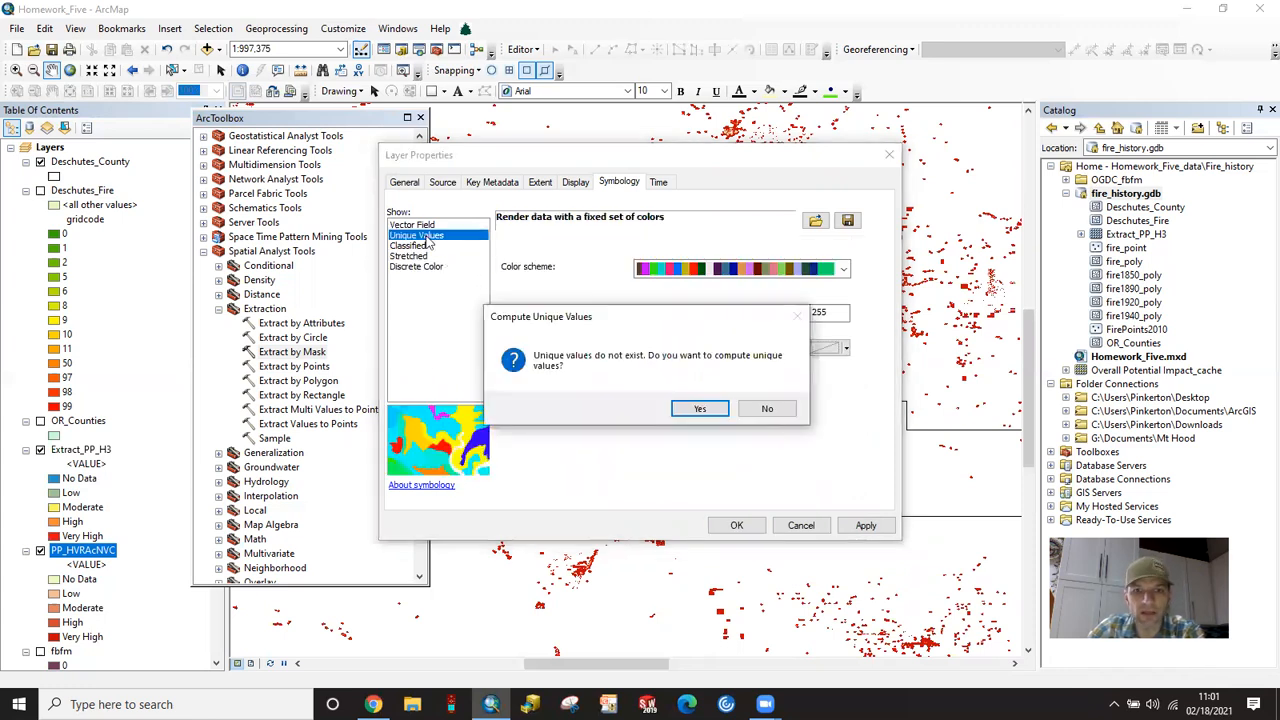
{"action": "left_click", "coordinate": [764, 412]}
{"action": "left_click", "coordinate": [427, 257]}
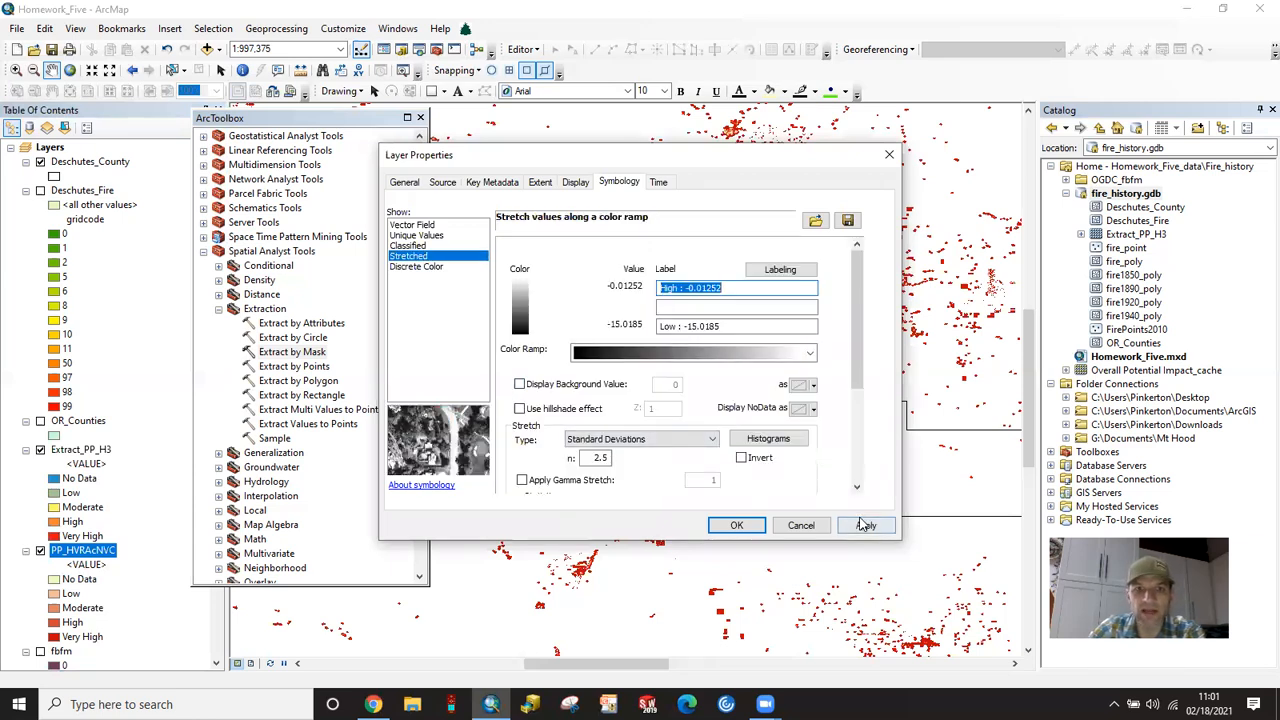
- Set the PP_HVRAcNVC layer's transparency to 70%, apply the changes, and zoom to the layer's full extent
{"action": "left_click", "coordinate": [573, 190]}
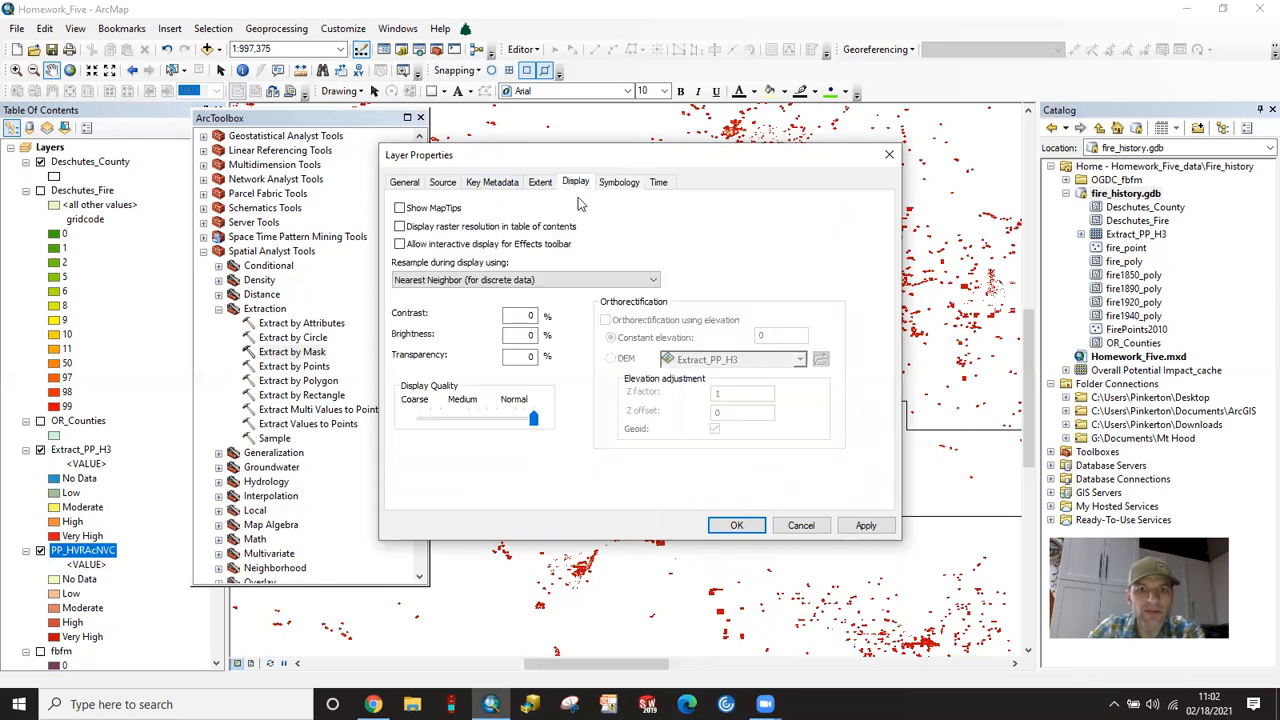
{"action": "double_click", "coordinate": [520, 356]}
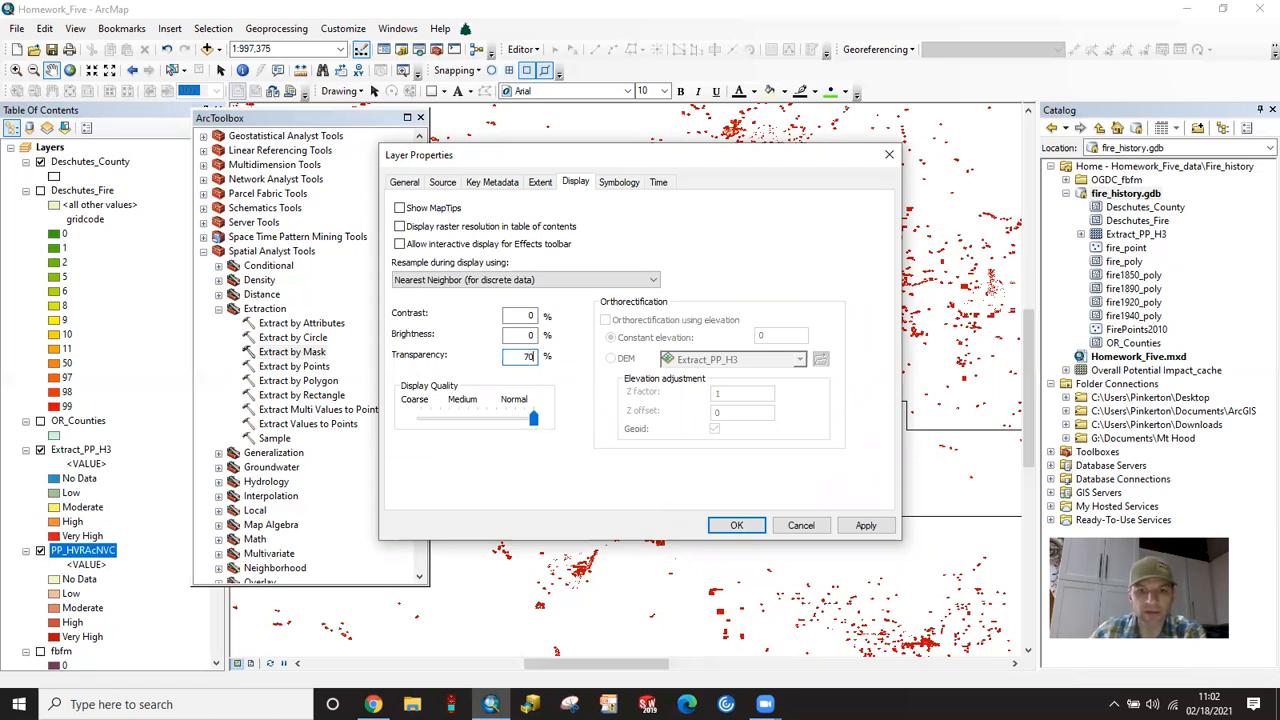
{"action": "left_click", "coordinate": [866, 525]}
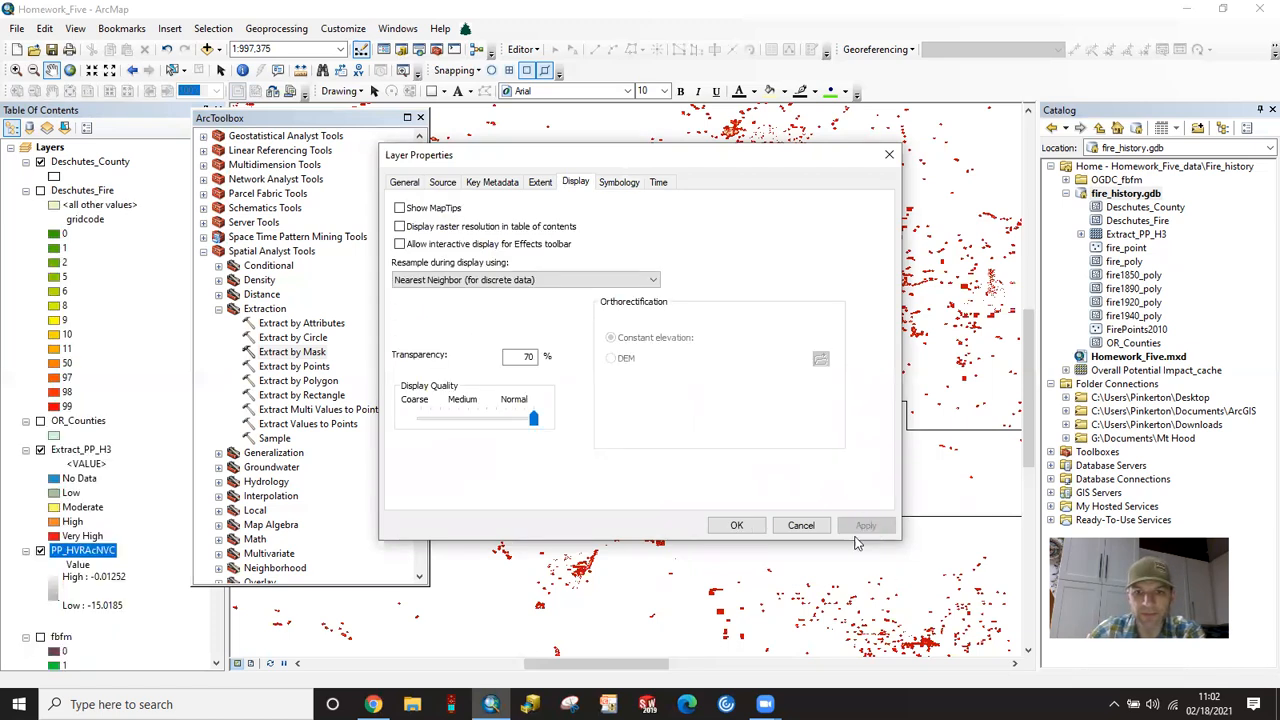
{"action": "left_click", "coordinate": [739, 525]}
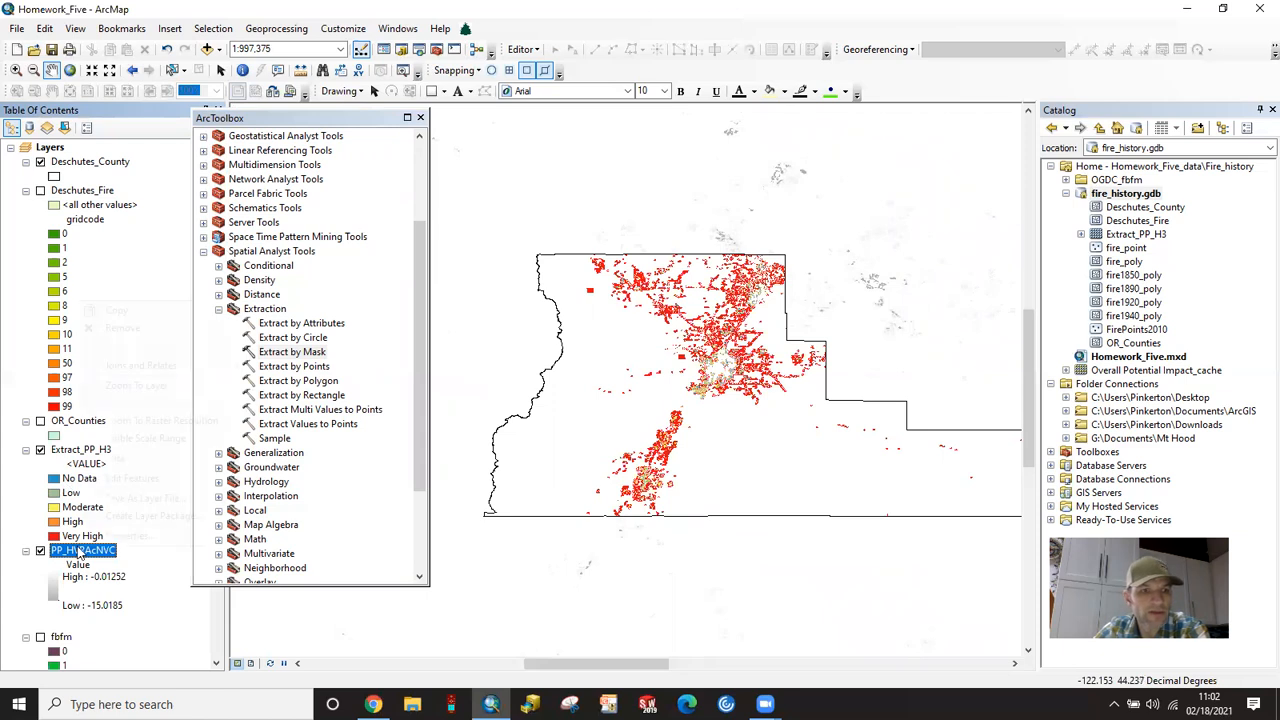
{"action": "right_click", "coordinate": [80, 553]}
{"action": "left_click", "coordinate": [136, 386]}
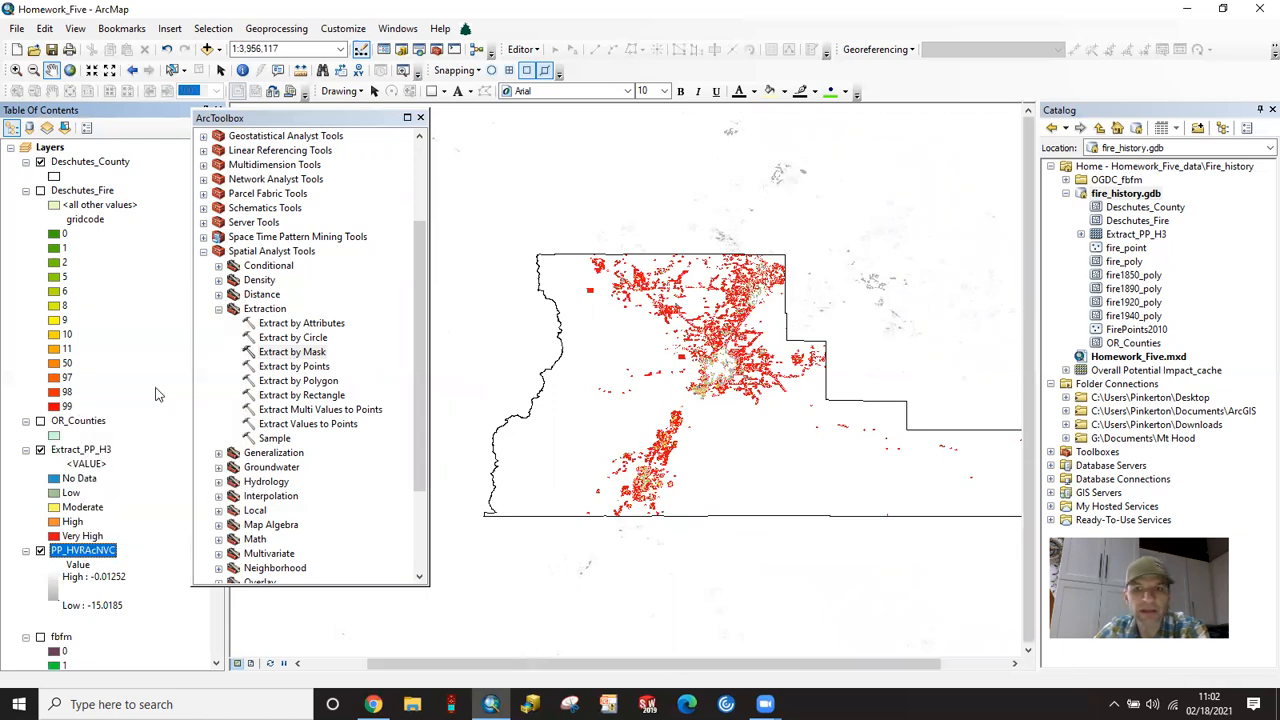